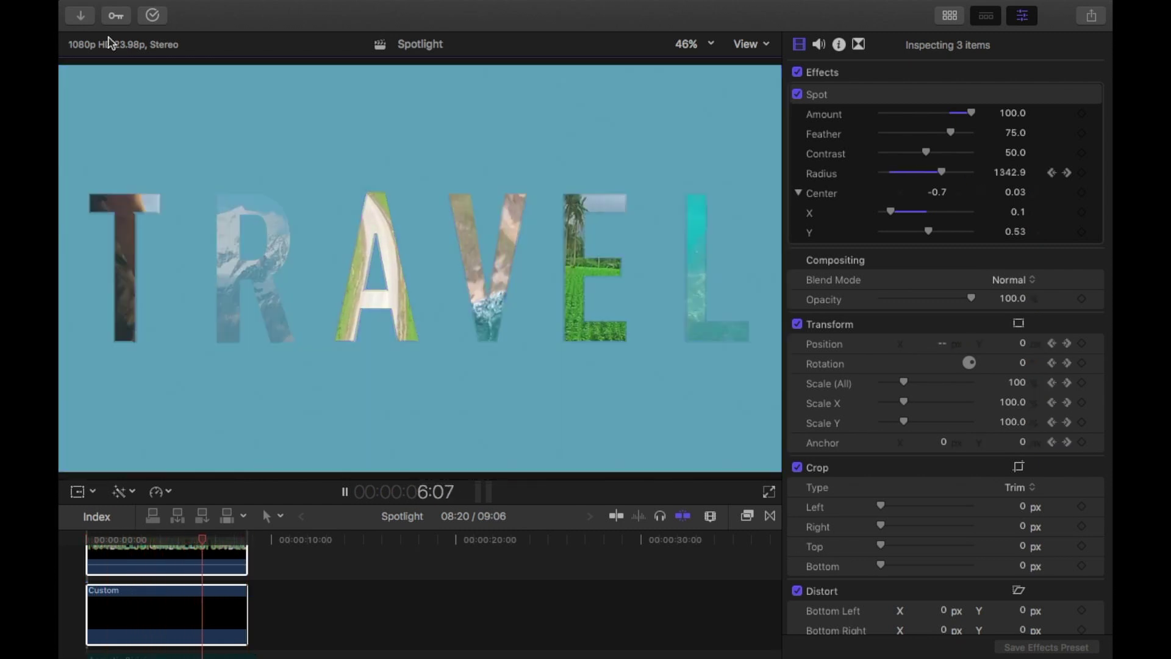
Add a black Custom solid from Generators > Solids right after the first timeline clip
key("space")
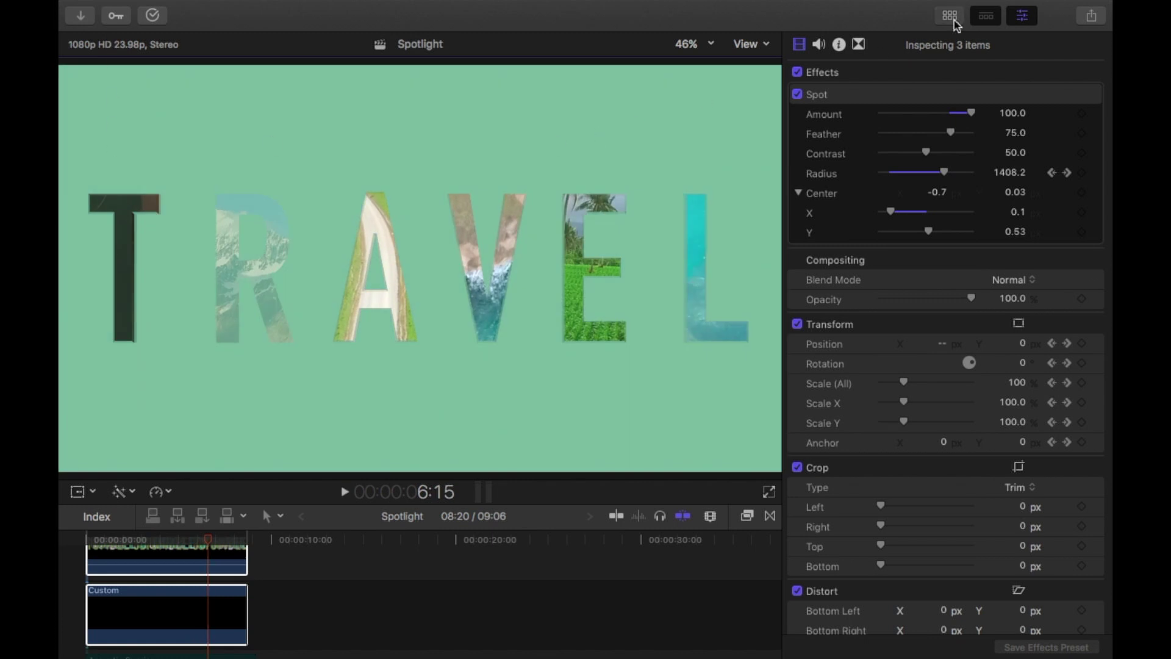
left_click(953, 18)
left_click(109, 44)
left_click(145, 45)
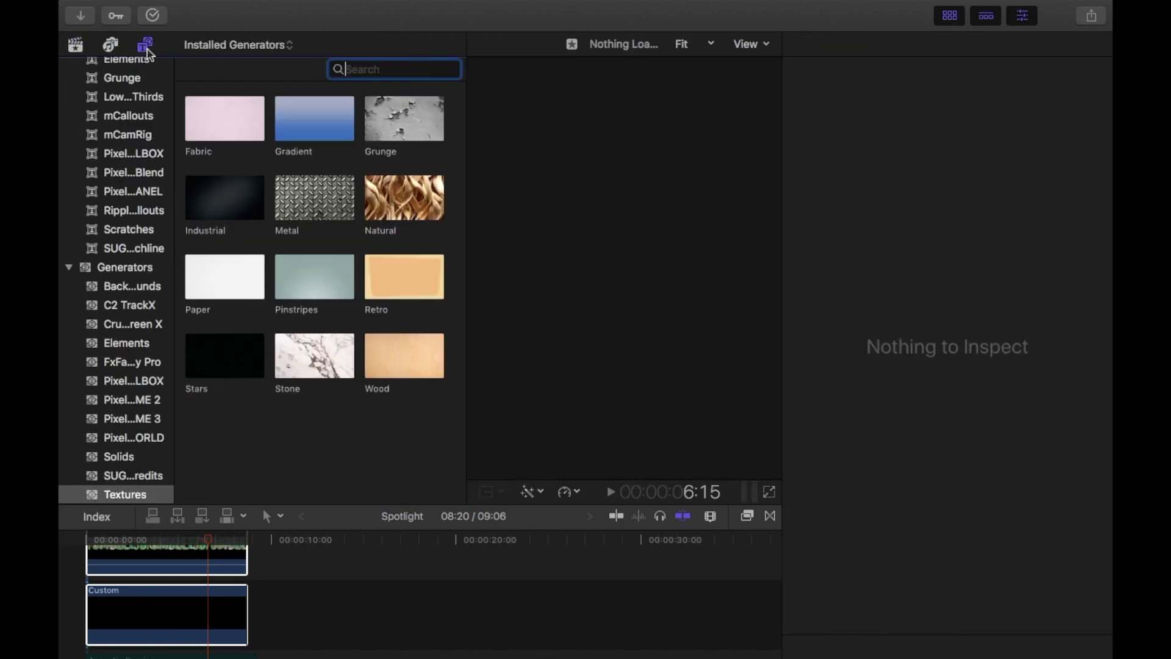
left_click(125, 462)
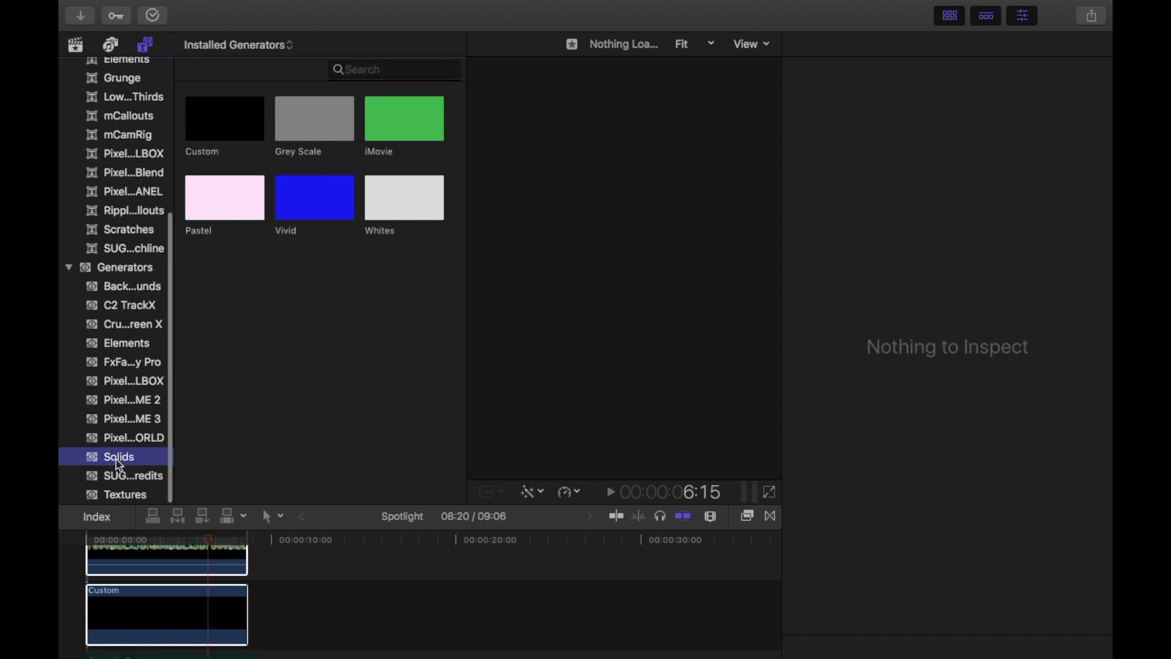
left_click_drag(219, 120, 272, 581)
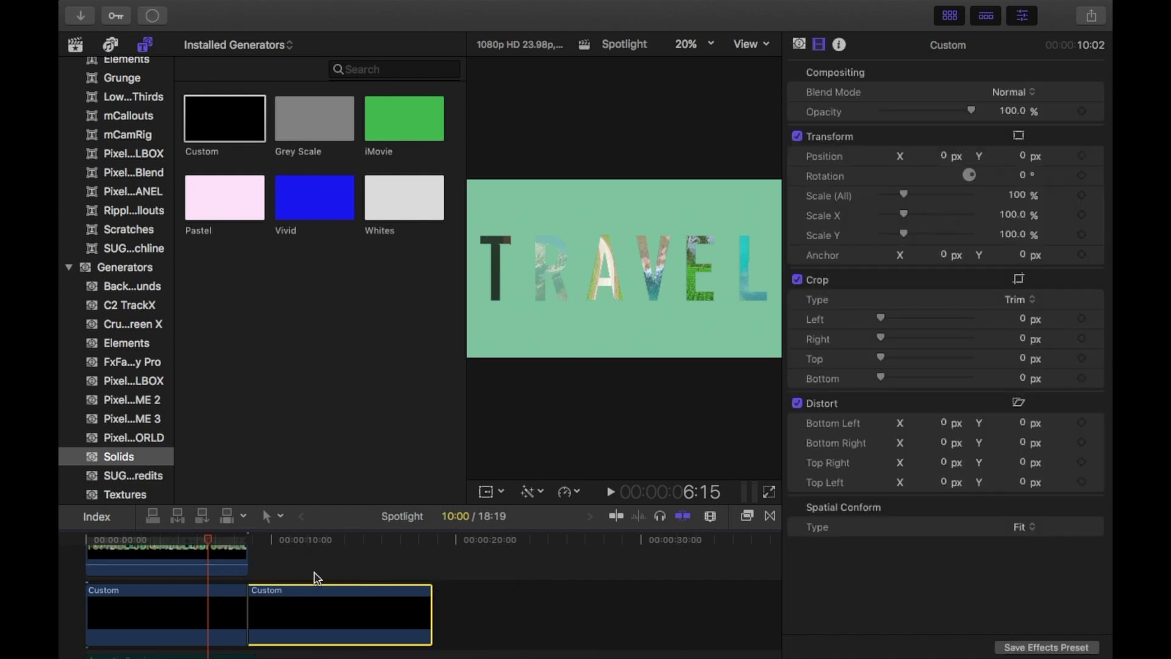
left_click(339, 552)
key("super+1")
mouse_move(340, 545)
left_mouse_down()
mouse_move(286, 547)
mouse_move(356, 553)
left_mouse_up()
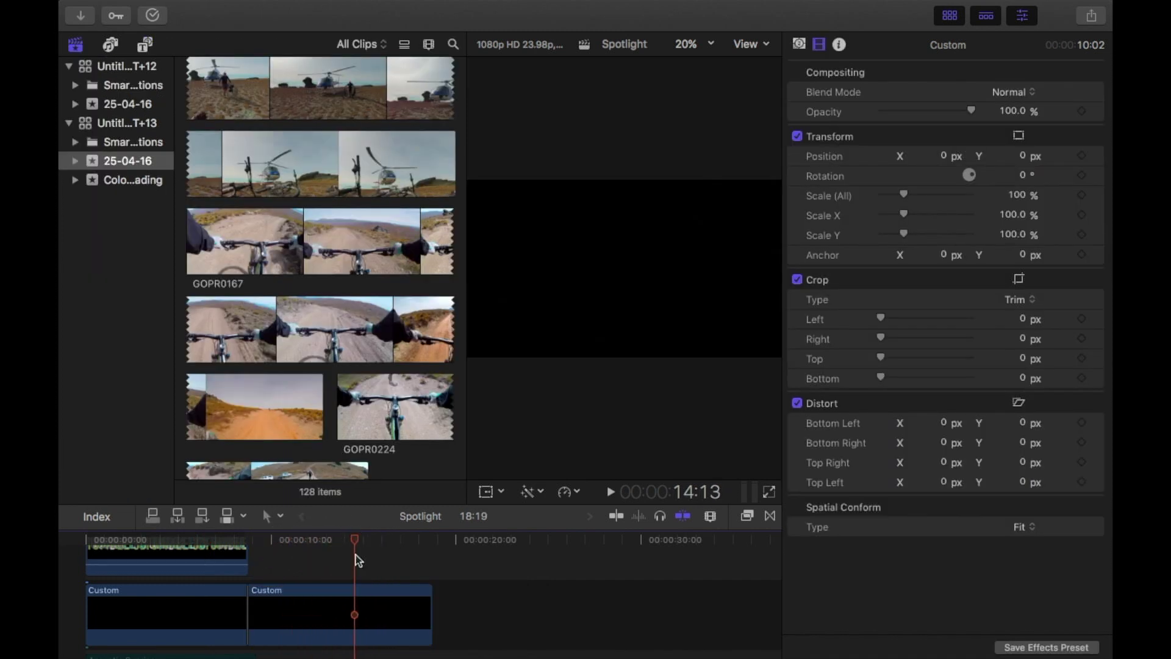
Place a Scale 3D title above the new Custom solid
scroll(328, 569, "up", 1)
left_click(323, 540)
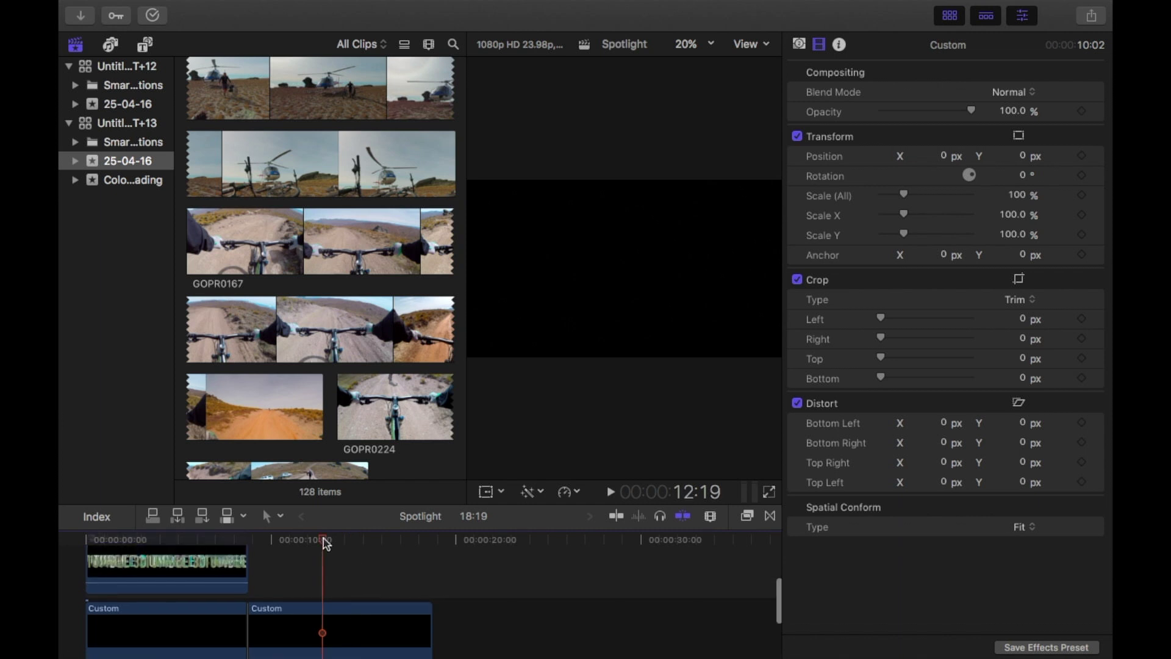
key("alt+super+1")
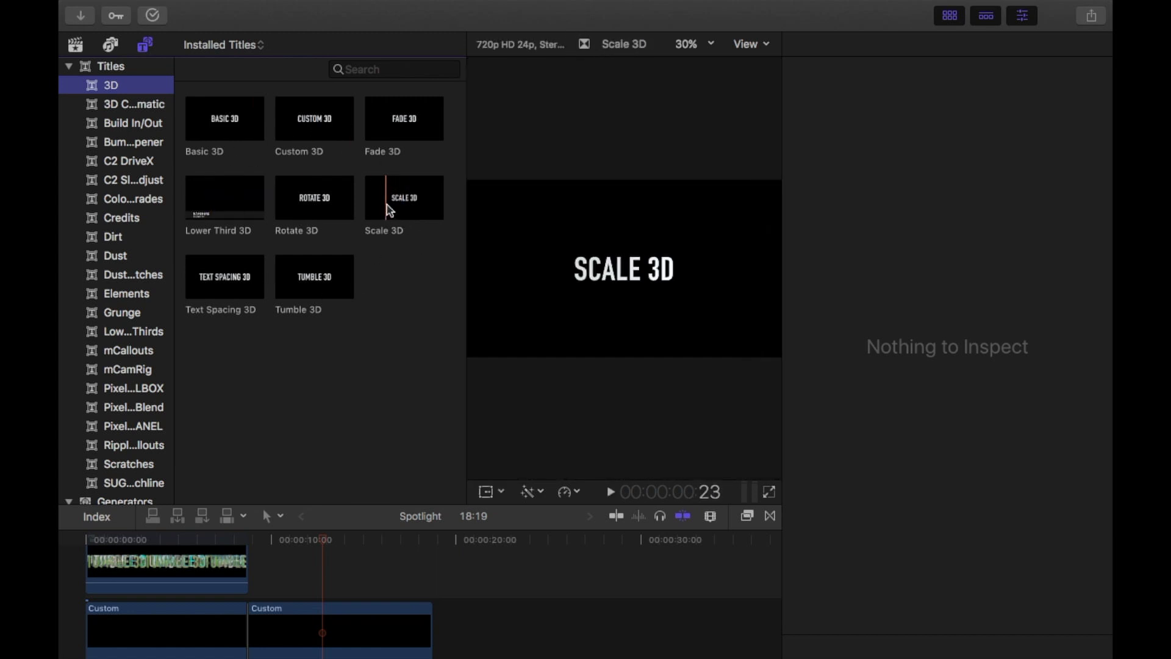
left_click_drag(399, 207, 317, 569)
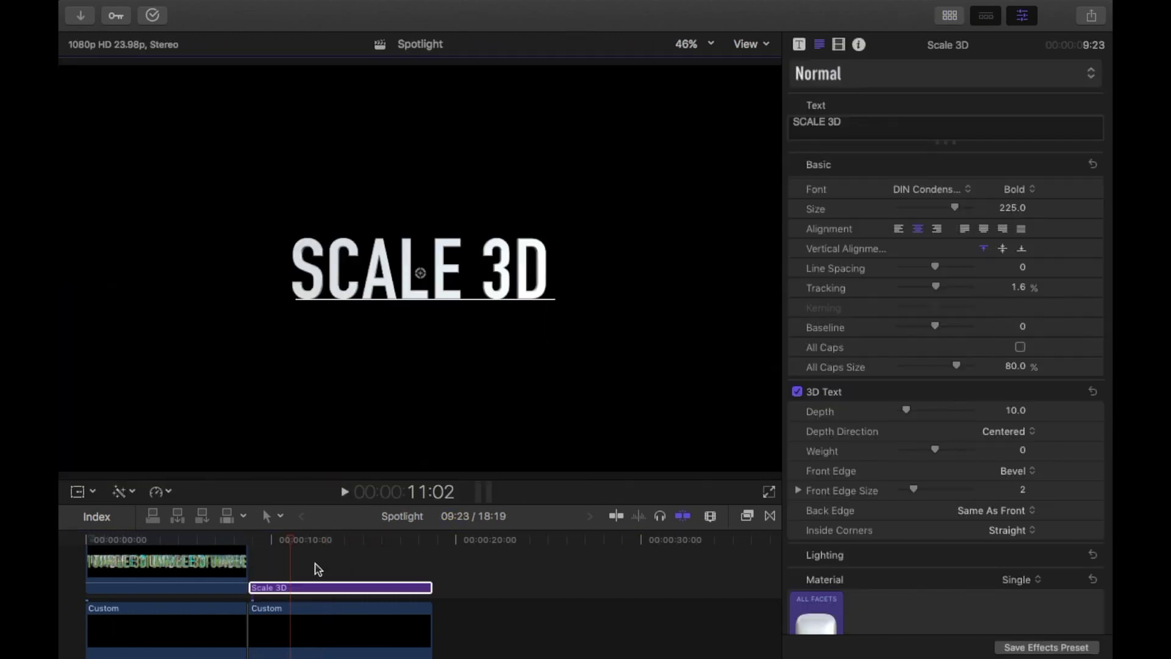
Replace the title text with 'T' and move the letter toward the left of the frame
key("BackSpace")
key("BackSpace")
key("BackSpace")
key("BackSpace")
key("BackSpace")
key("BackSpace")
key("BackSpace")
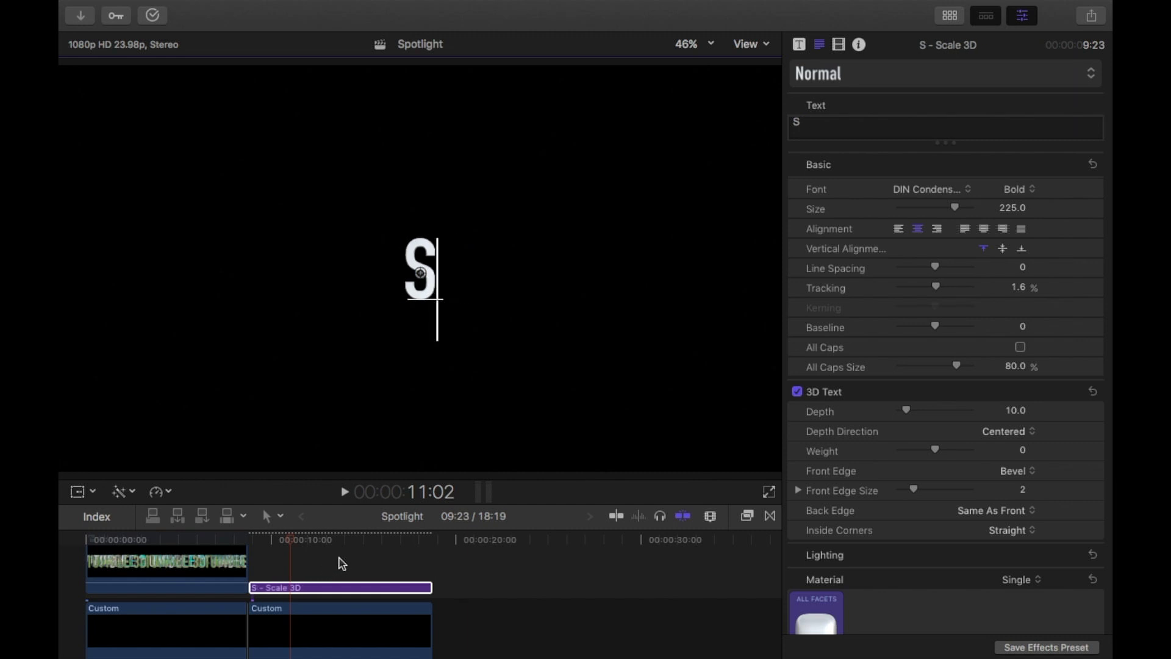
key("BackSpace")
type("T")
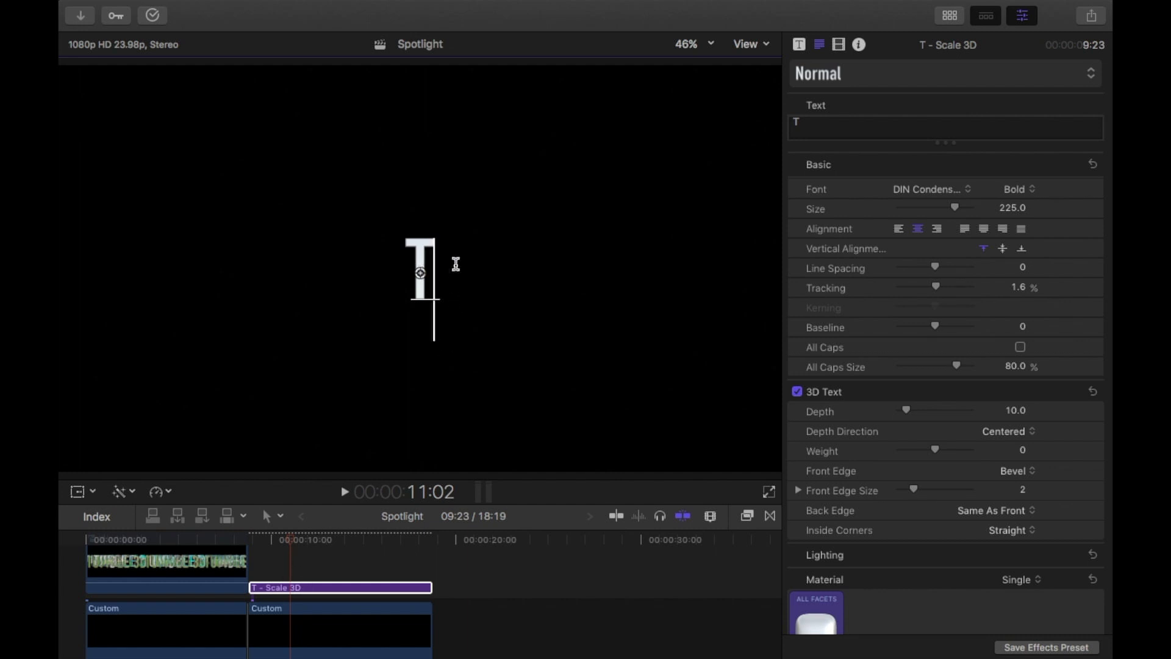
left_click_drag(420, 269, 160, 282)
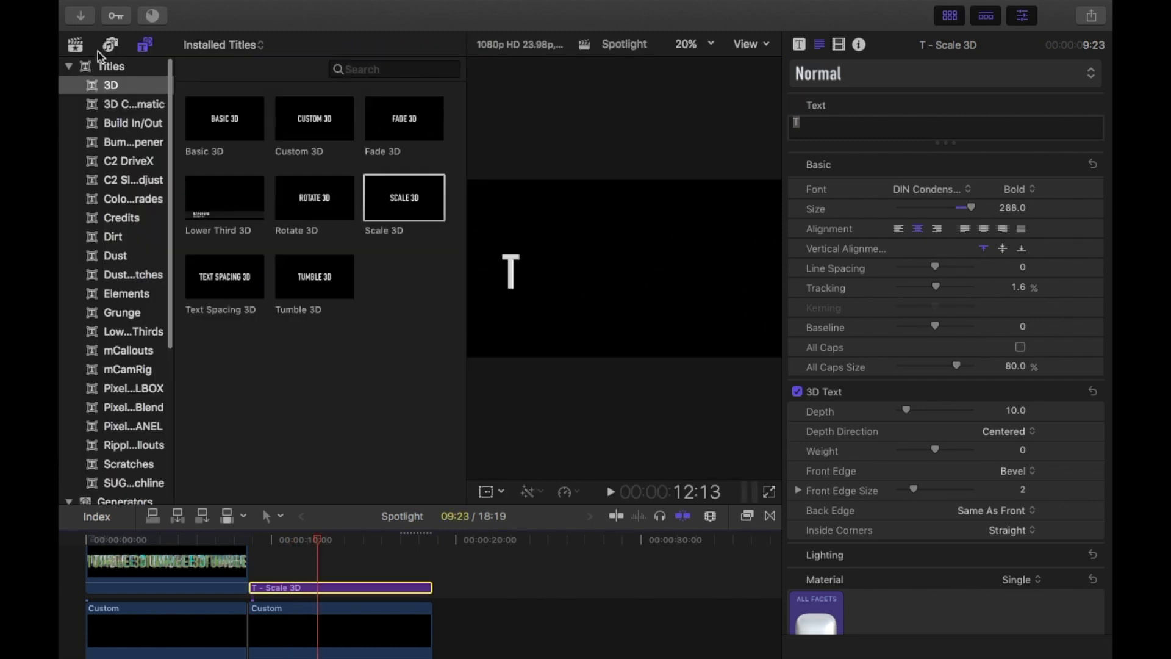
Drag the GOPR0167 bike clip from the library beneath the T - Scale 3D title
left_click(77, 44)
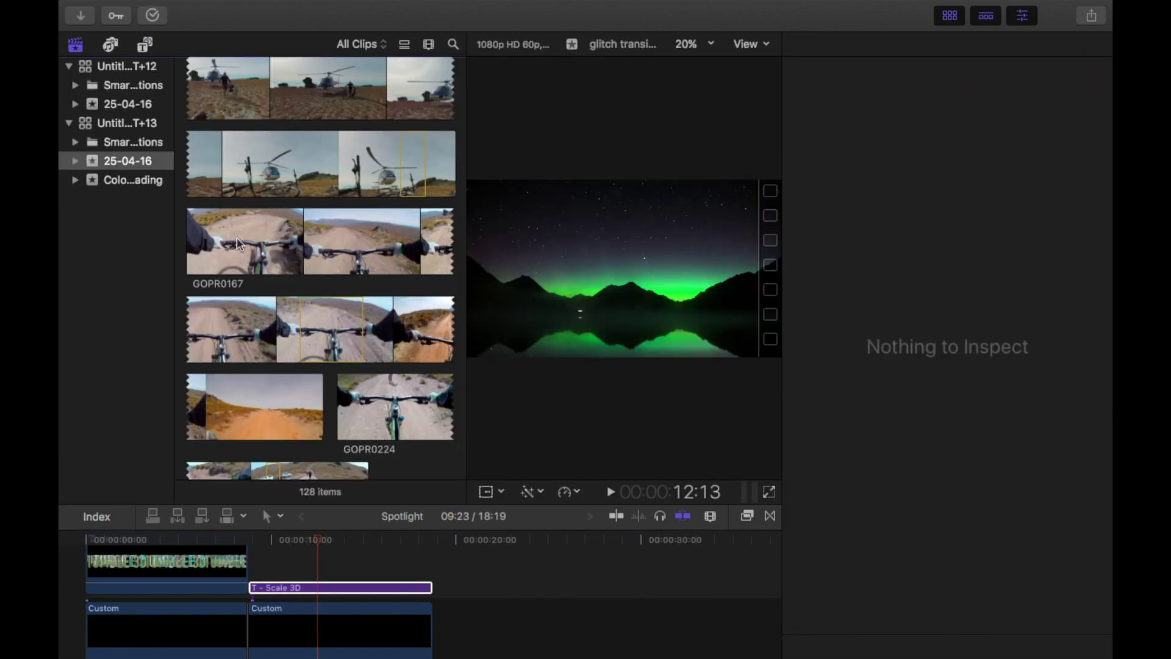
left_click_drag(342, 336, 252, 566)
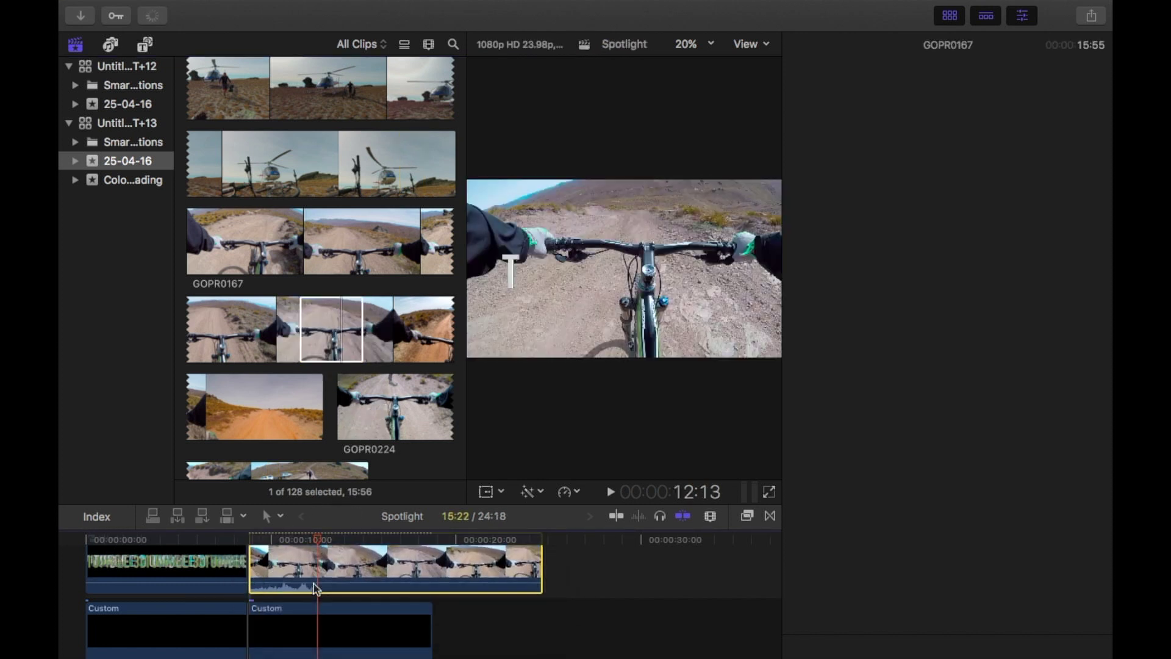
left_click(286, 617)
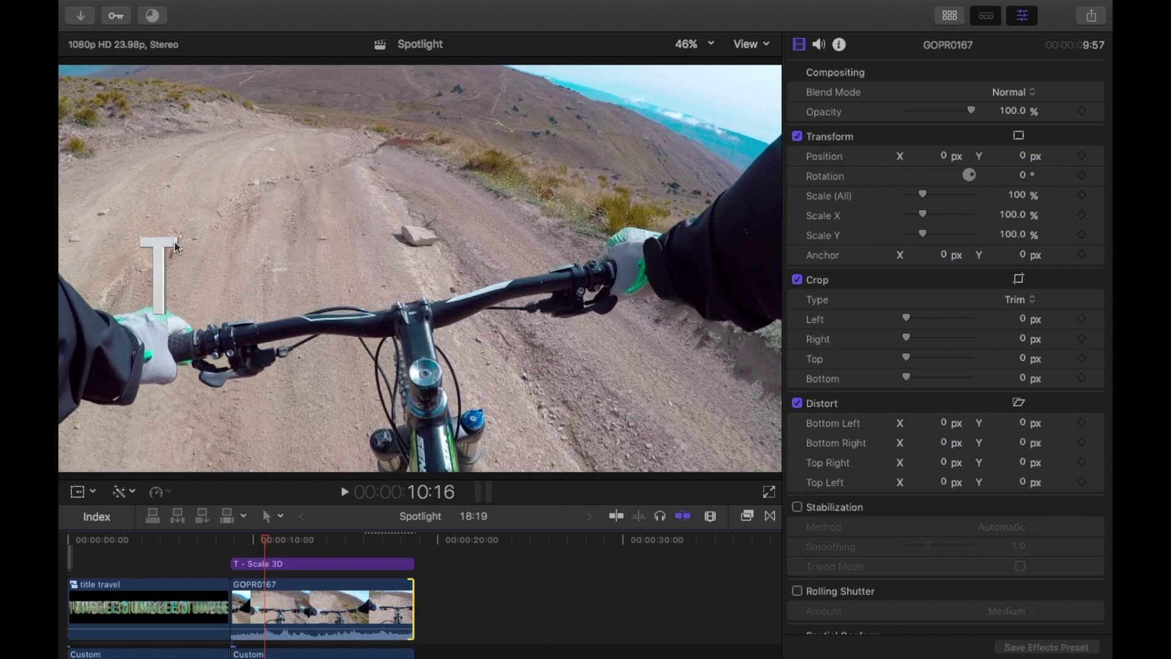
Set the T title's Compositing blend mode to Stencil Luma and preview the result
left_click(288, 567)
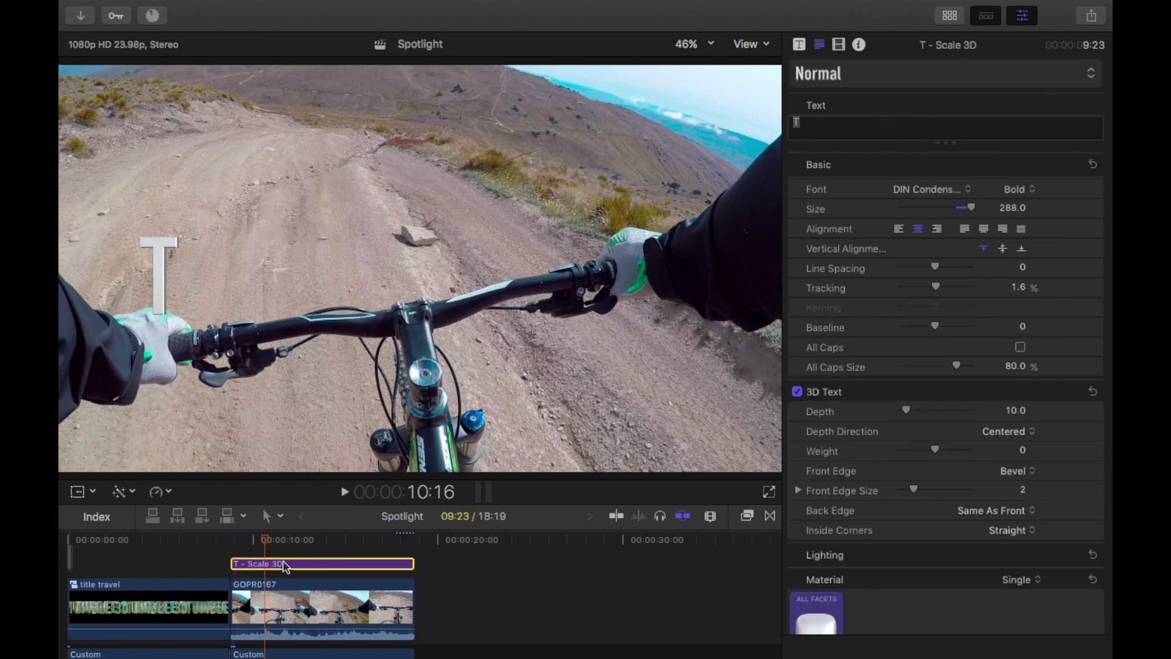
left_click(838, 43)
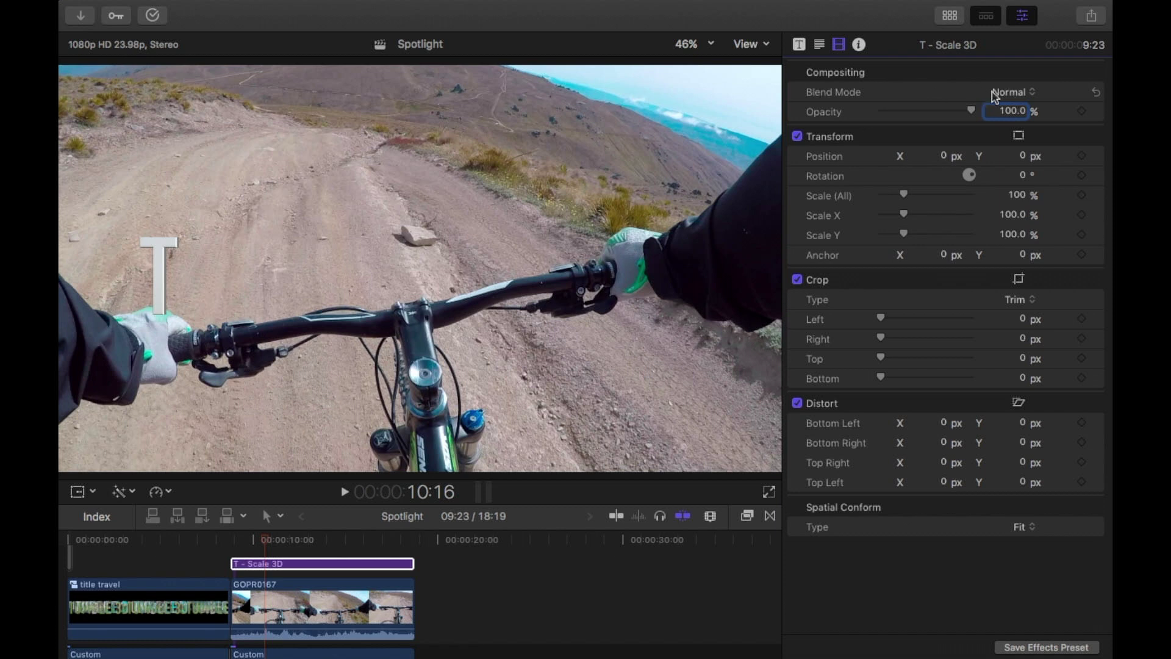
left_click(1008, 92)
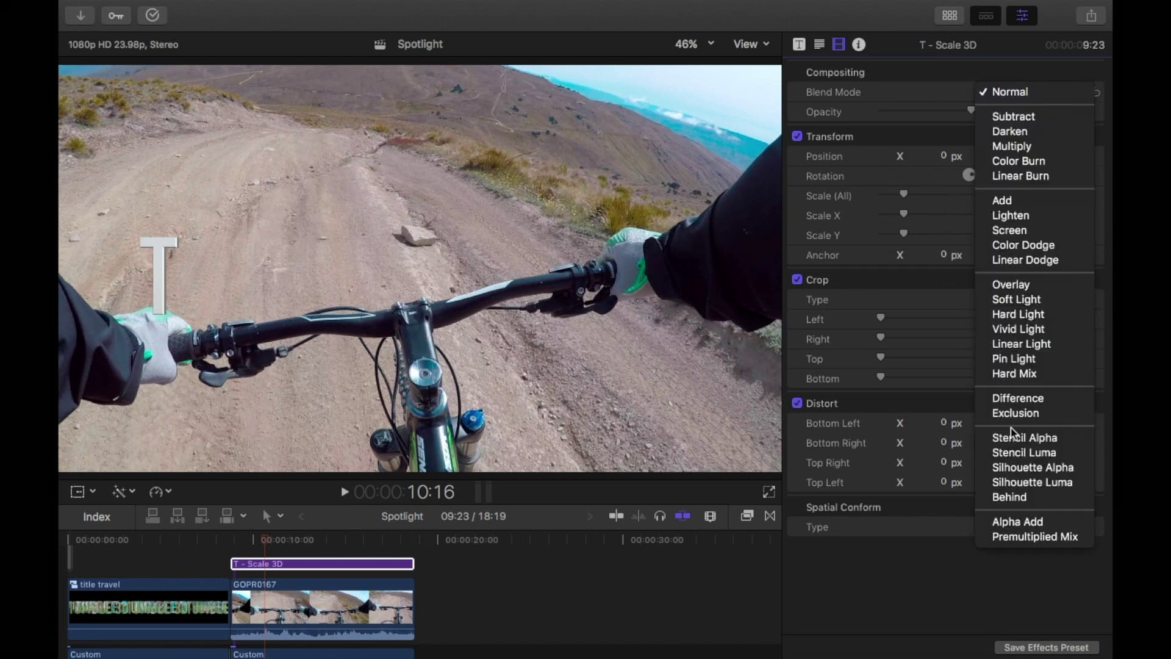
left_click(1031, 463)
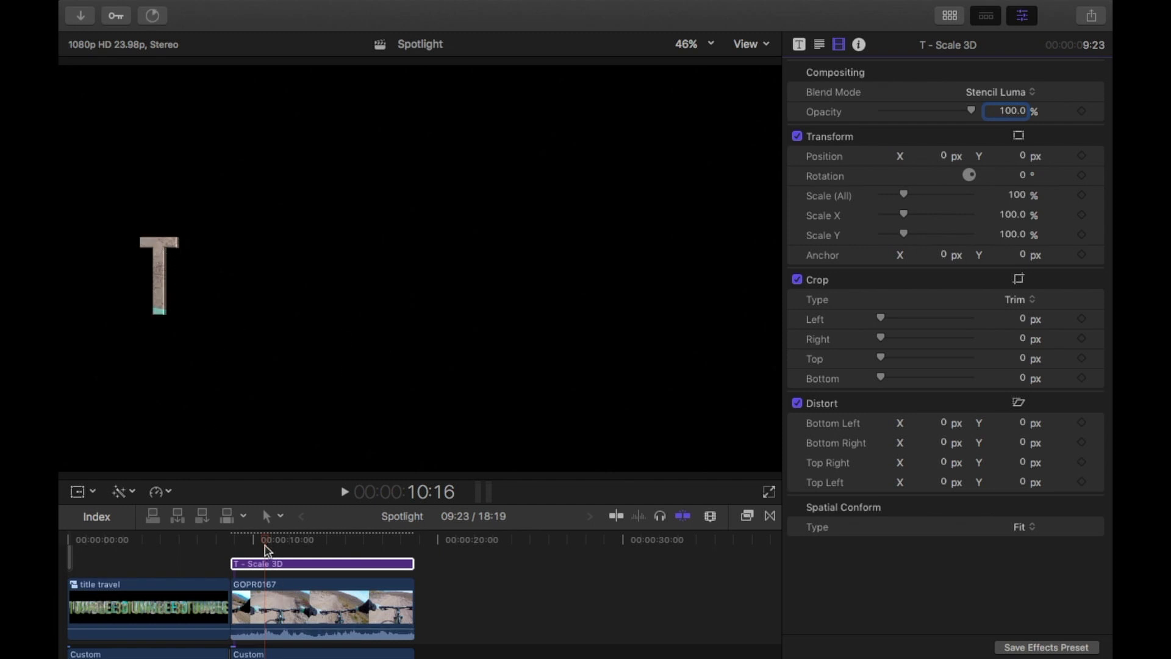
key("space")
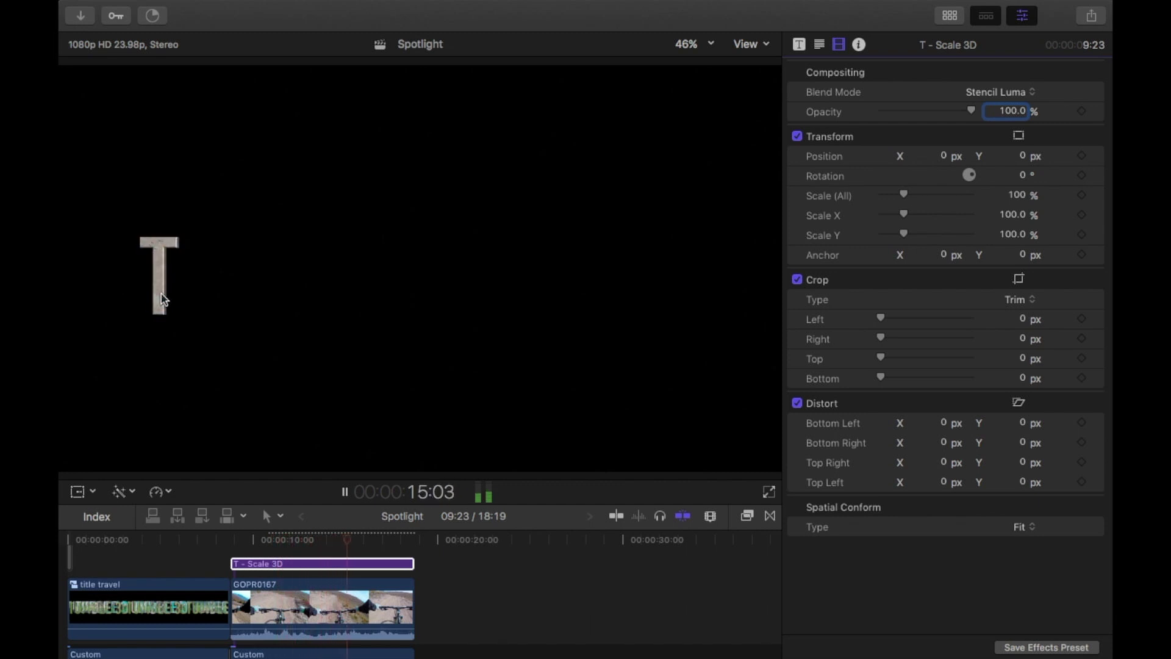
key("shift+t")
Scale the T title to 158% and nudge it slightly upward in the frame
left_click(286, 562)
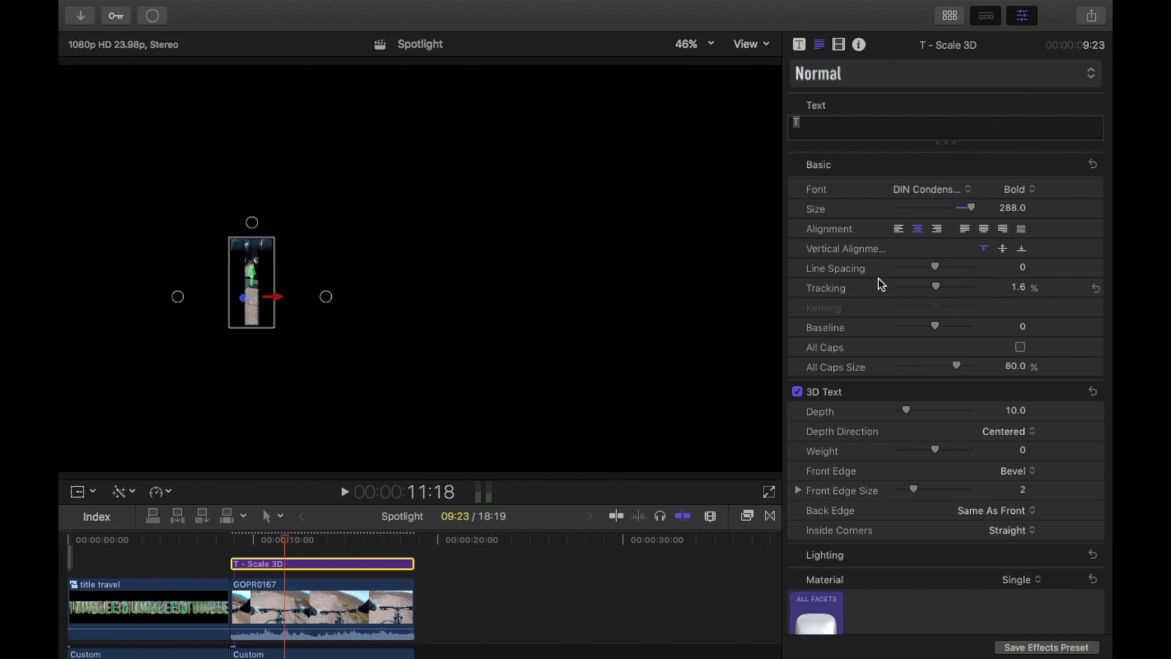
left_click(838, 44)
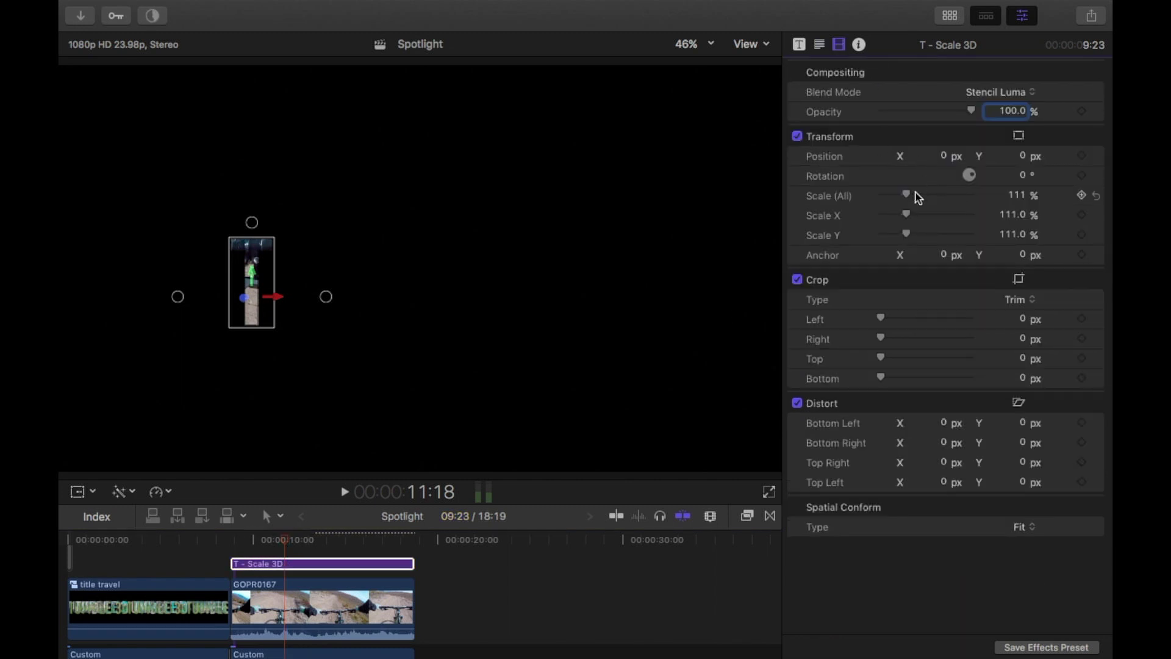
mouse_move(910, 197)
left_mouse_down()
mouse_move(925, 199)
mouse_move(915, 196)
left_mouse_up()
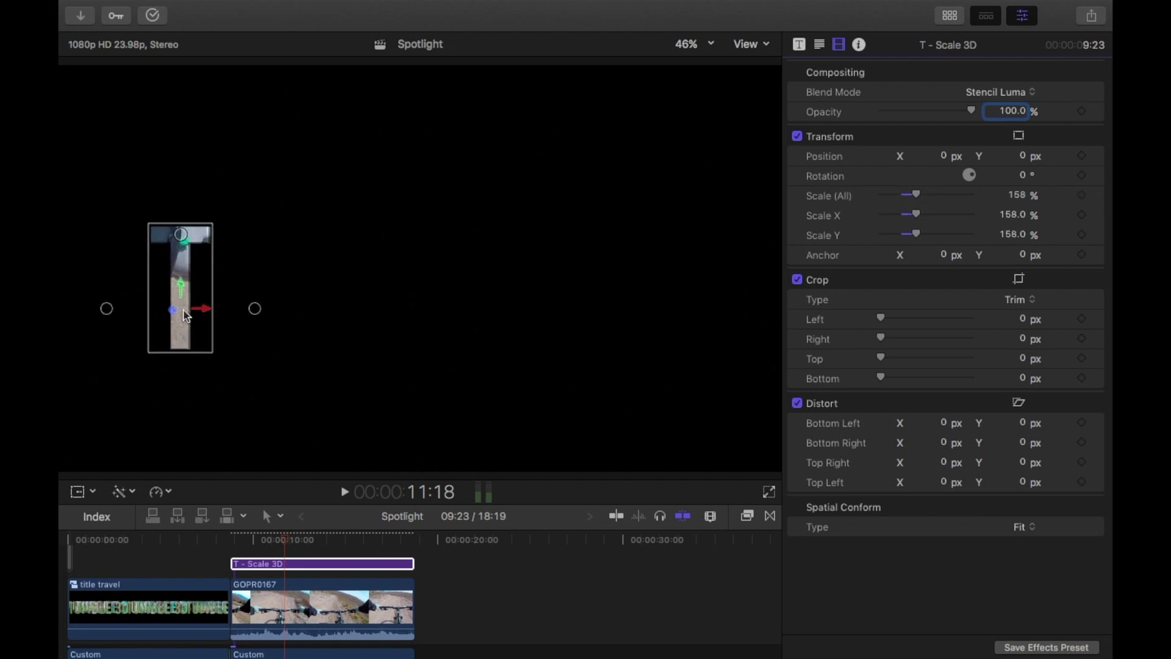
left_click_drag(186, 314, 182, 293)
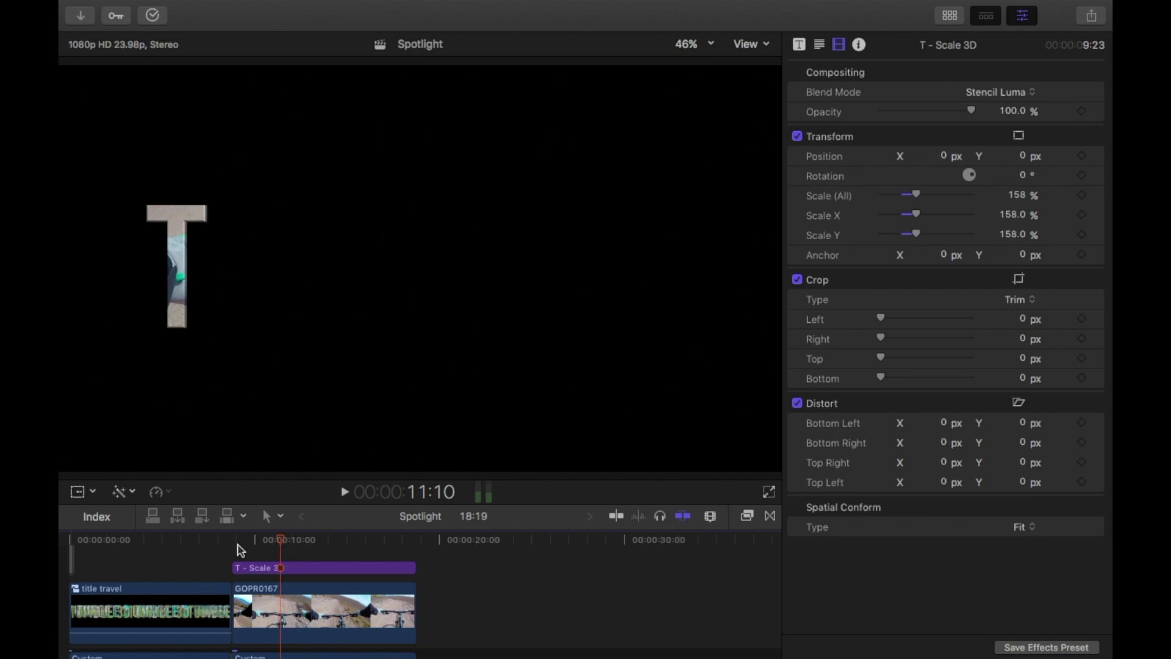
left_click(261, 572)
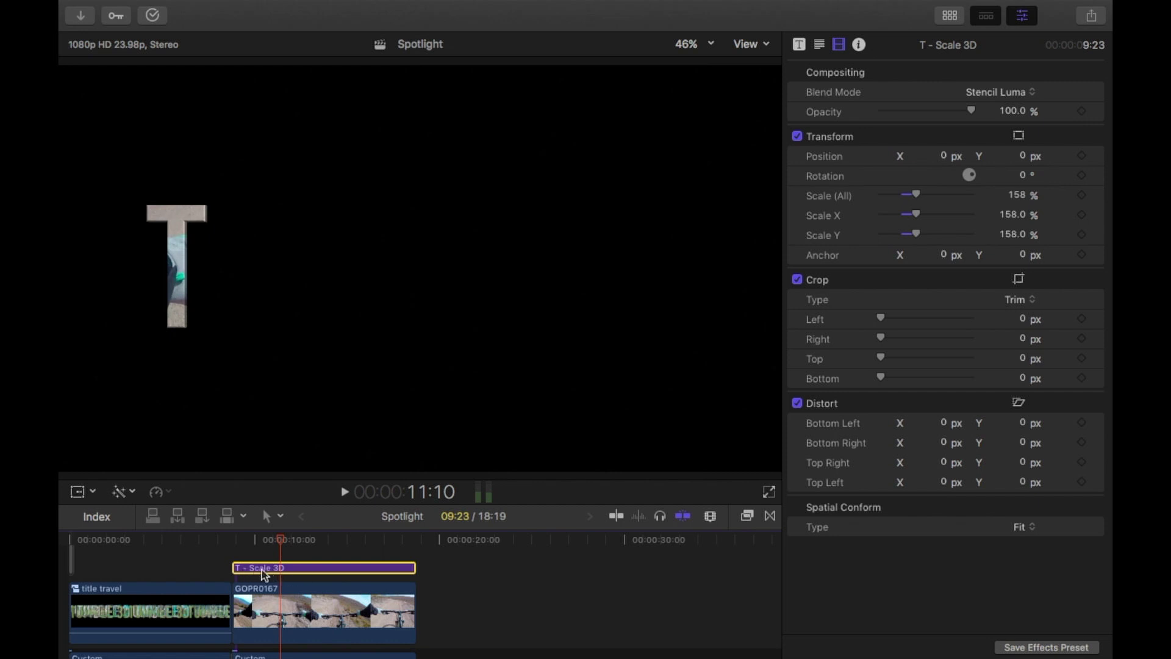
Combine the T title and GOPR0167 clip into a new compound clip named 'T'
left_click_drag(451, 568, 305, 613)
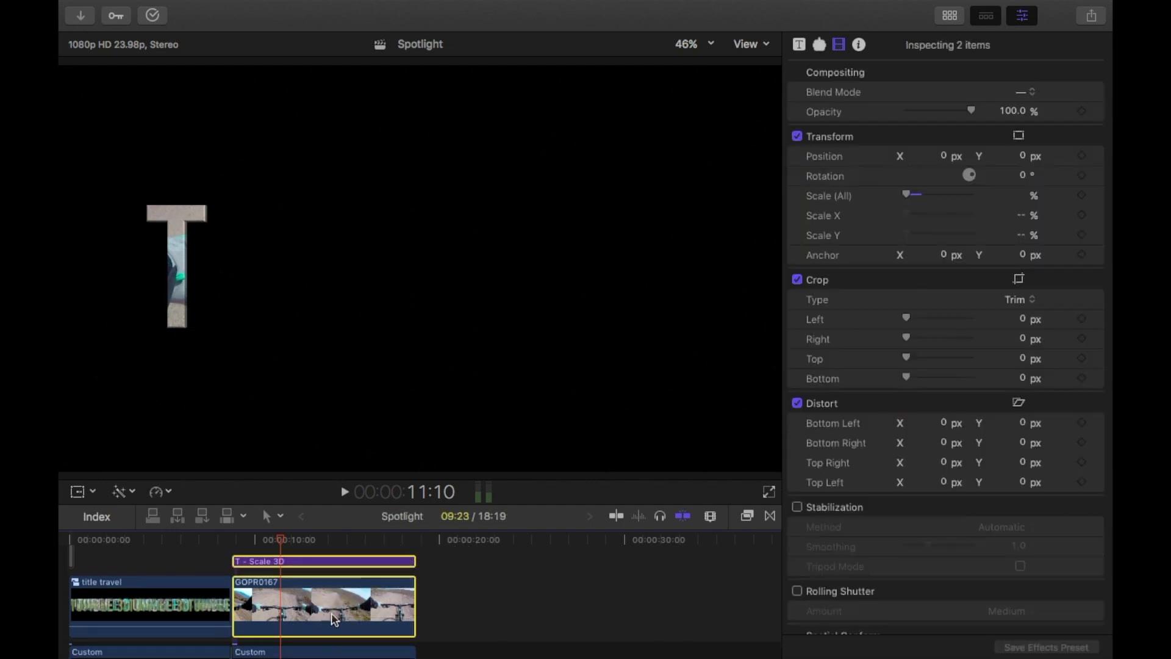
scroll(281, 634, "down", 3)
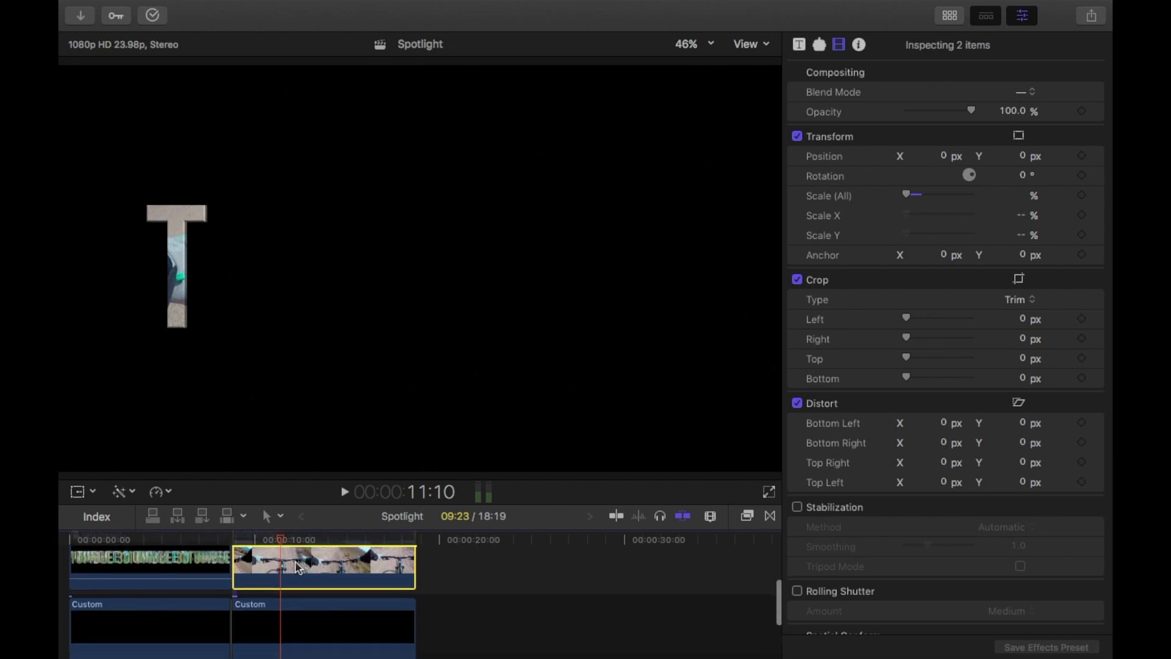
scroll(303, 639, "up", 3)
right_click(308, 627)
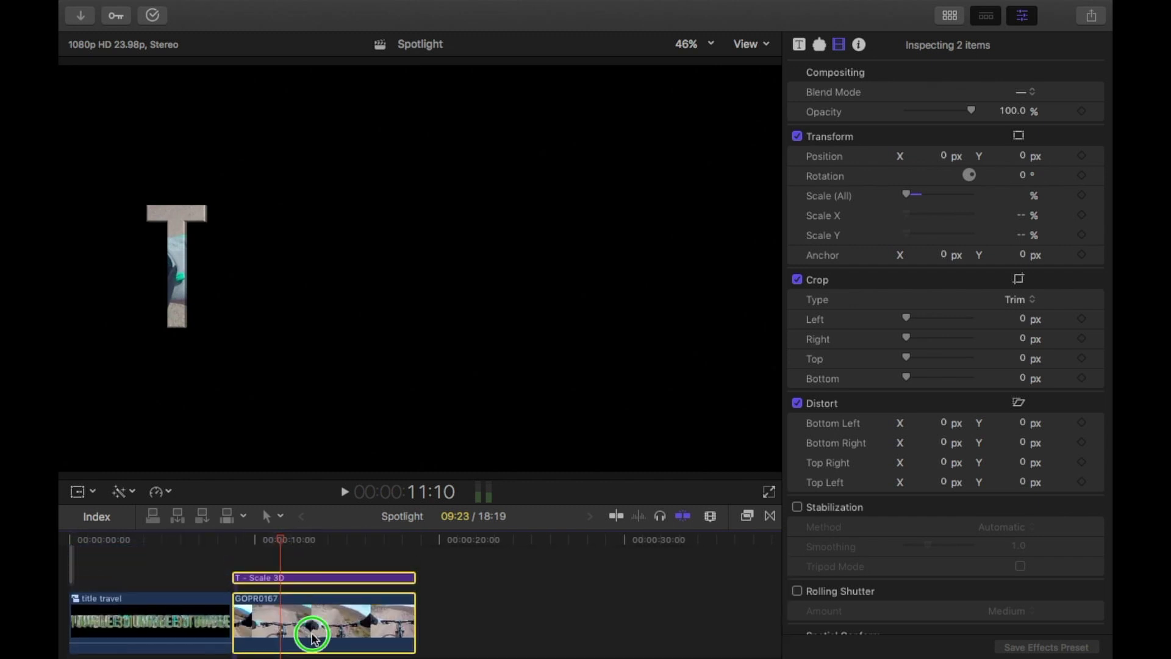
left_click(373, 364)
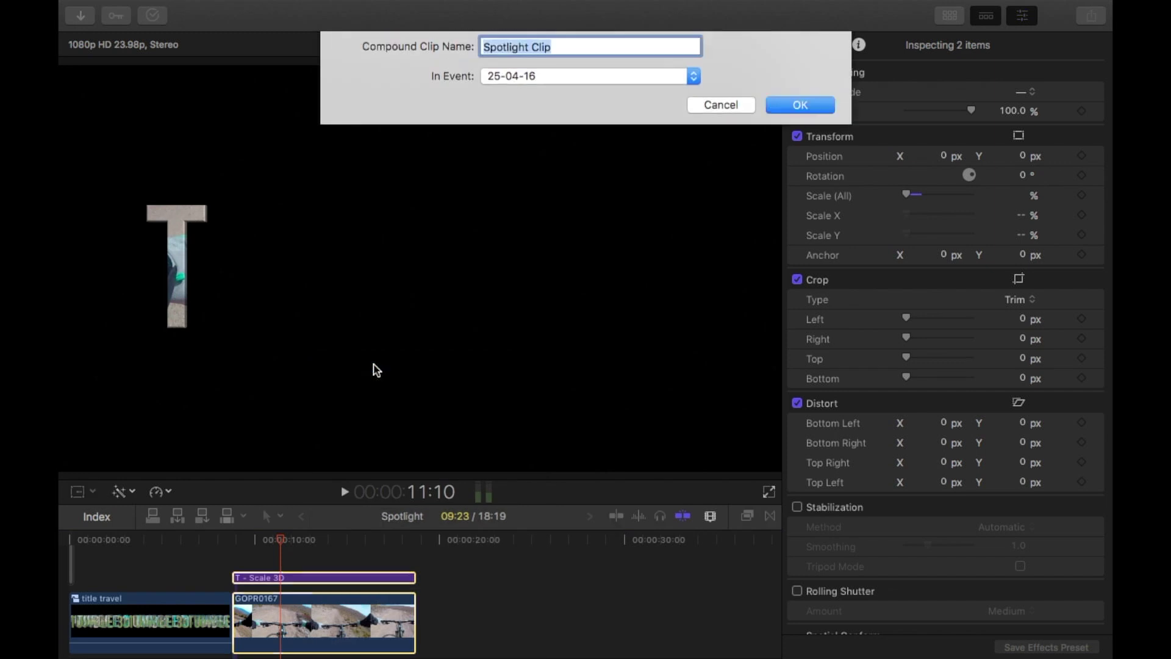
type("T")
left_click(793, 107)
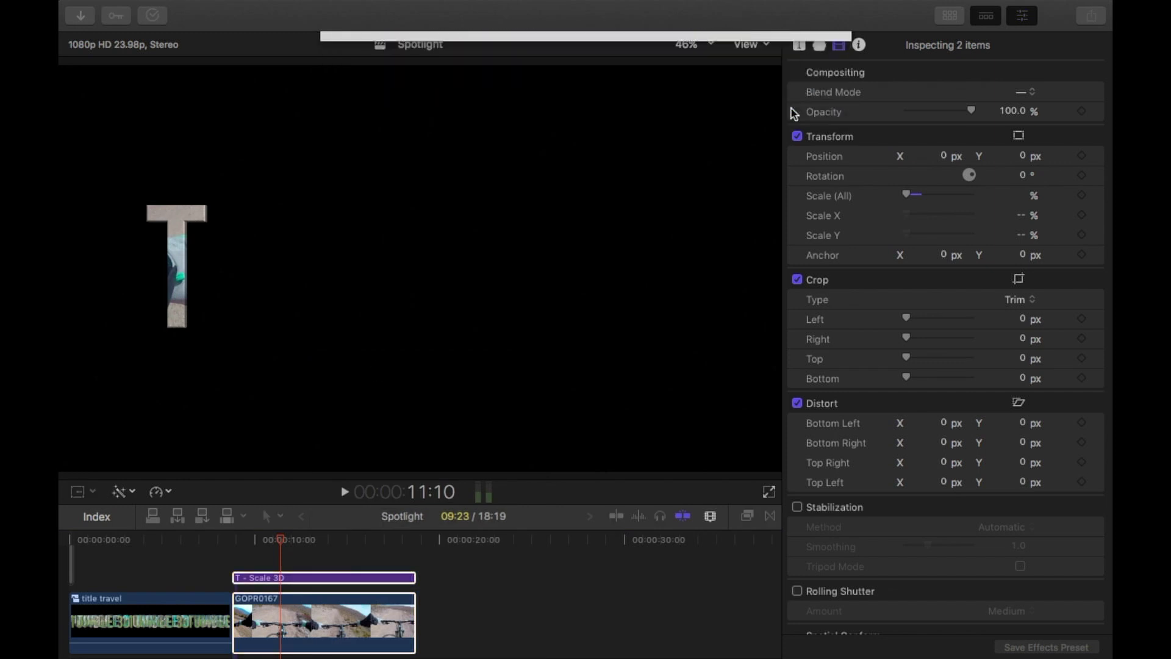
Paste a copy of the T - Scale 3D title aligned to the T compound clip's start and reposition it
left_click_drag(281, 542, 249, 538)
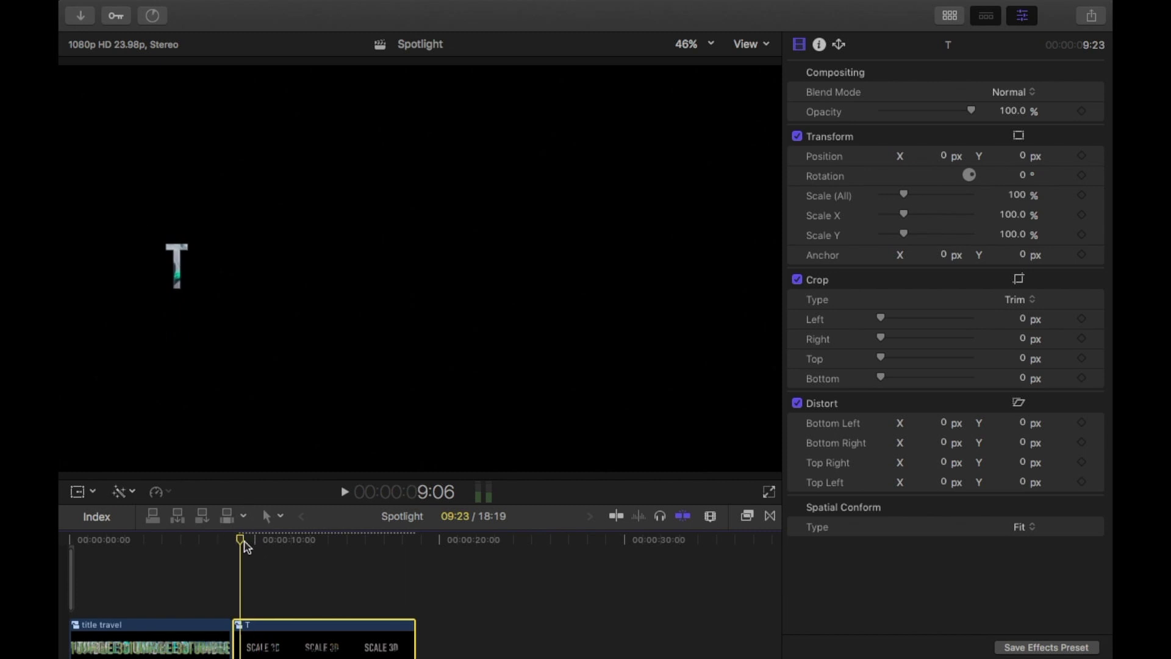
key("alt+v")
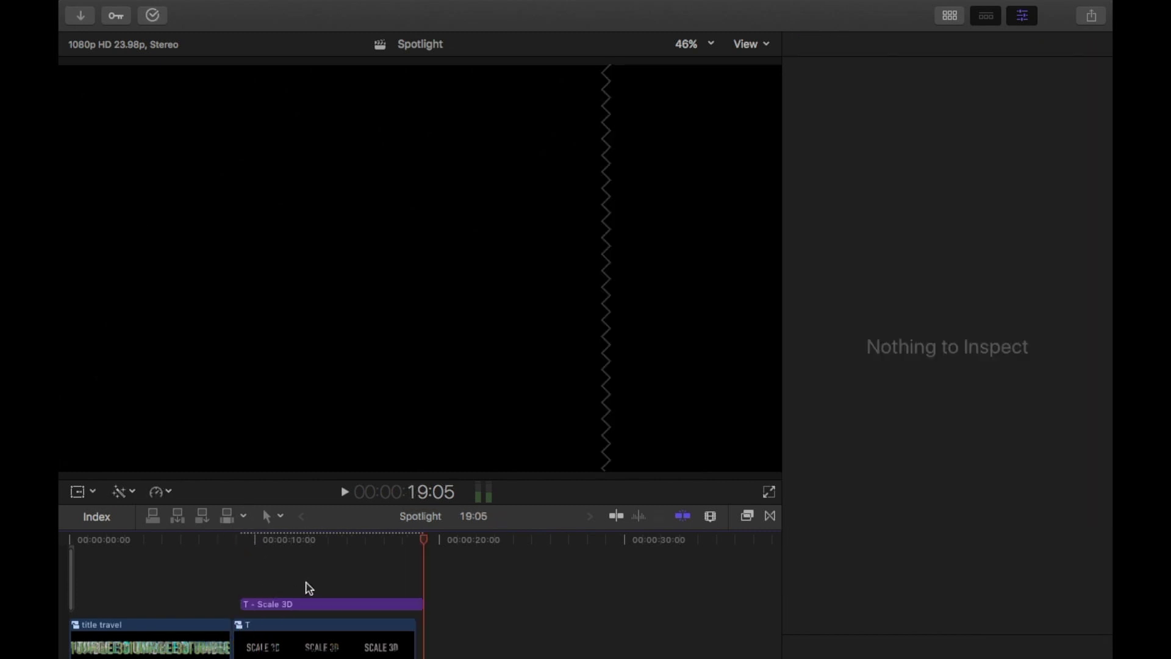
left_click_drag(283, 610, 279, 610)
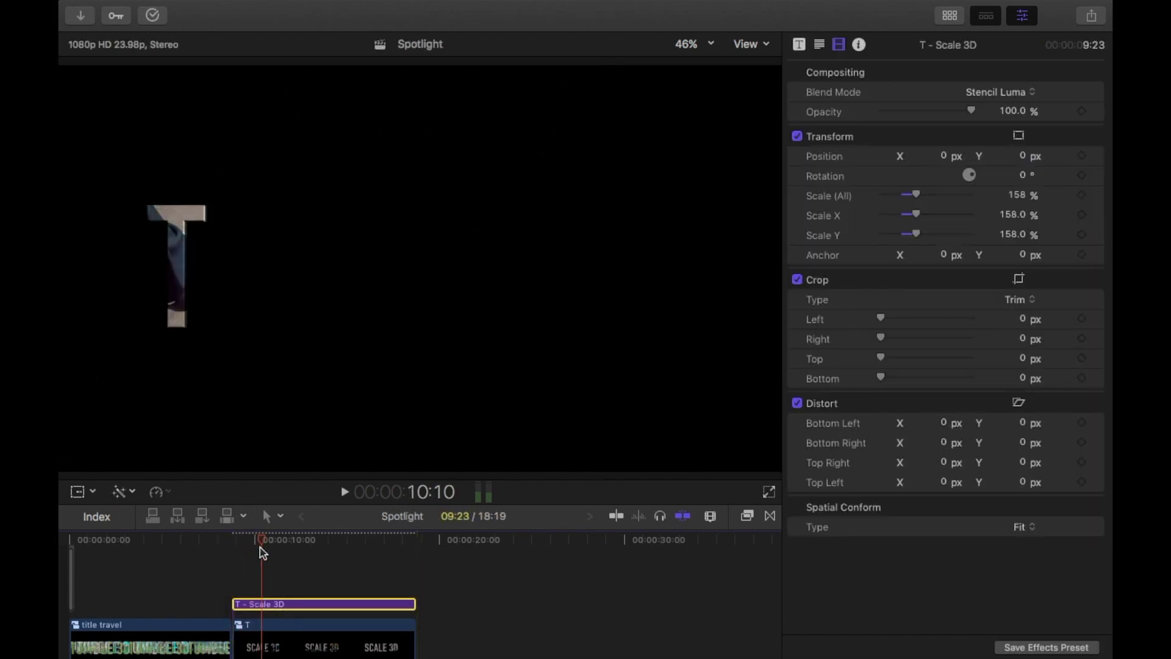
left_click_drag(168, 276, 264, 292)
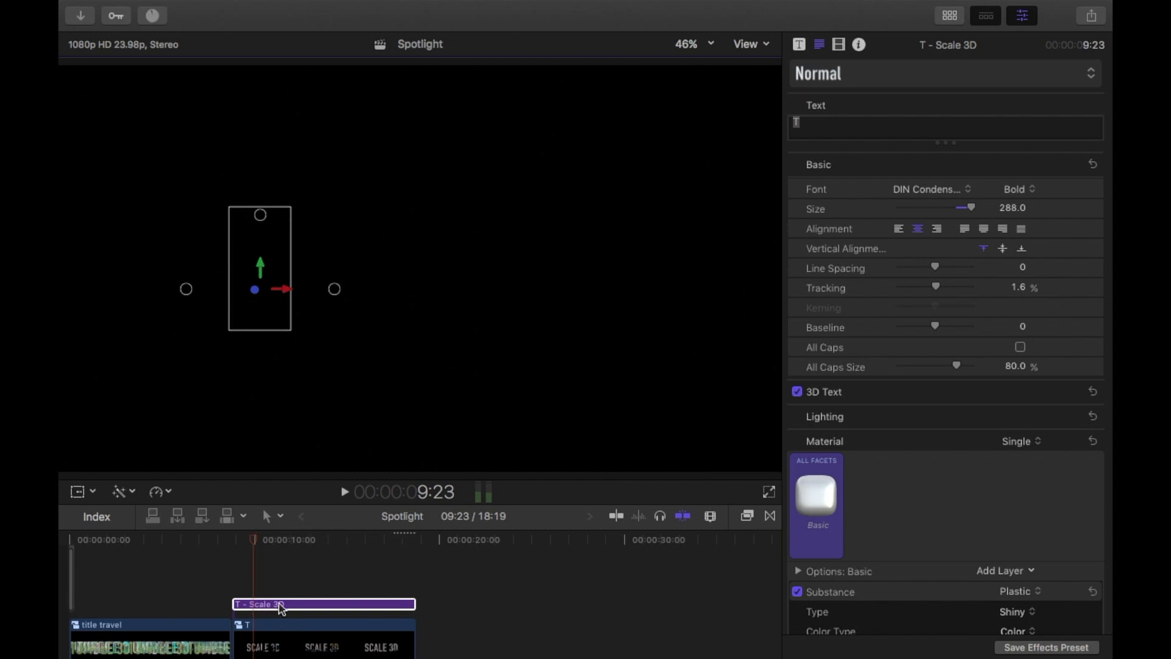
Insert the DJI_0005 helicopter clip between the copied T title and the T compound clip
left_click(950, 15)
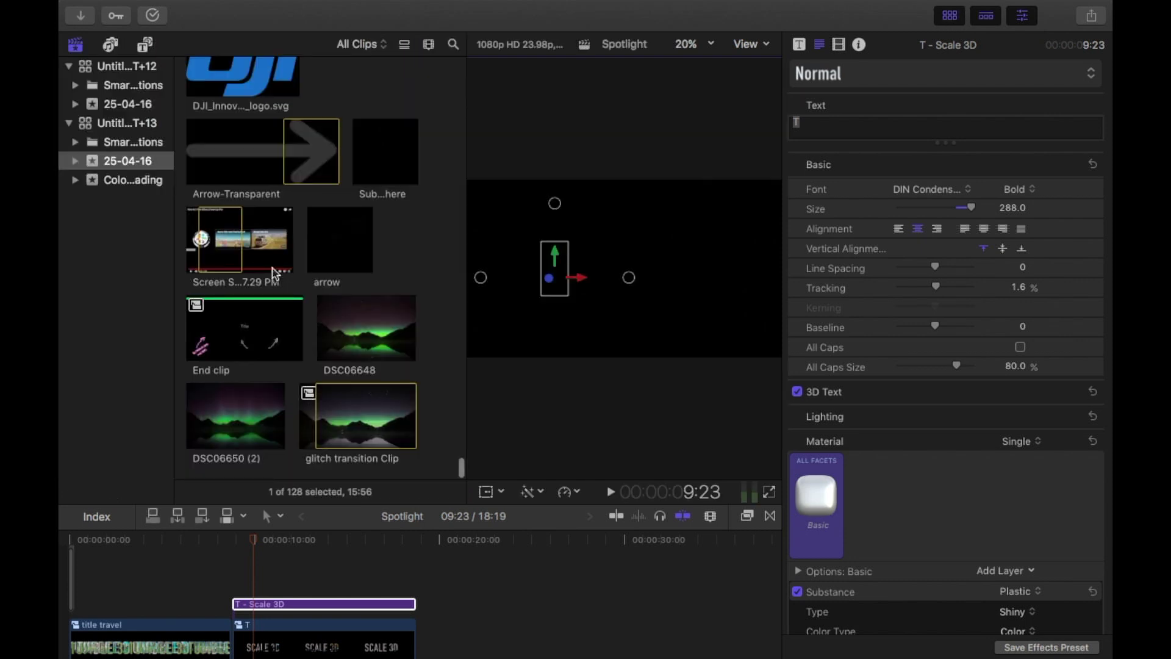
scroll(272, 273, "down", 10)
scroll(272, 272, "up", 3)
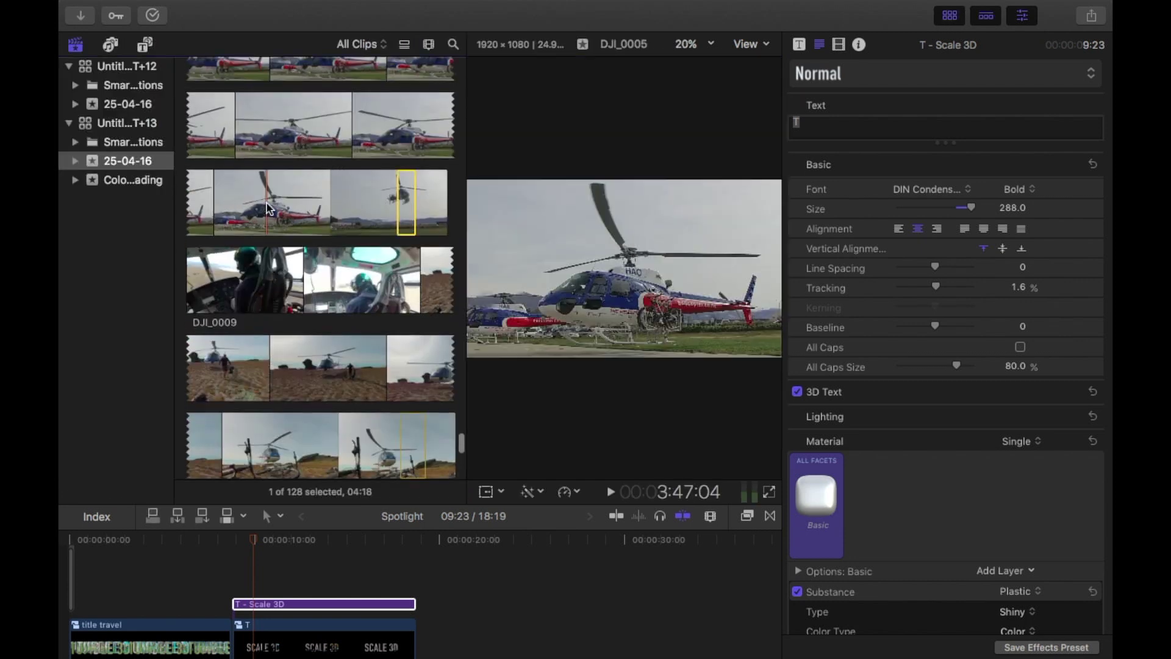
left_click(405, 201)
left_click_drag(405, 201, 237, 614)
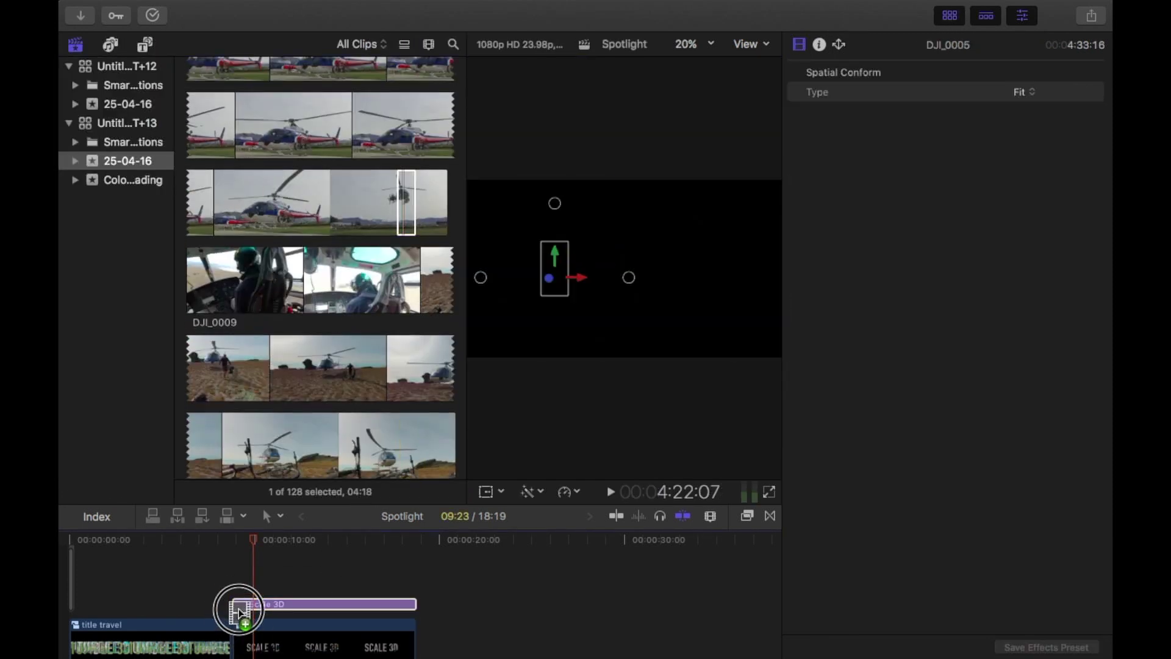
key("ctrl+super+1")
scroll(280, 630, "down", 1)
key("shift+super+a")
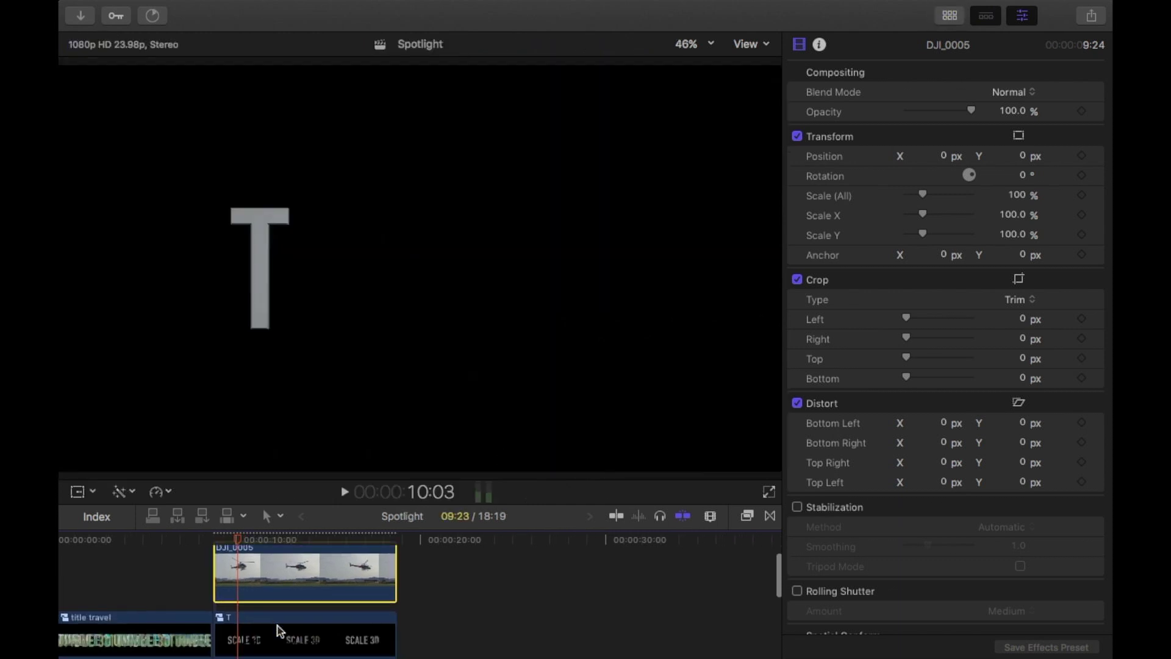
left_click(252, 566)
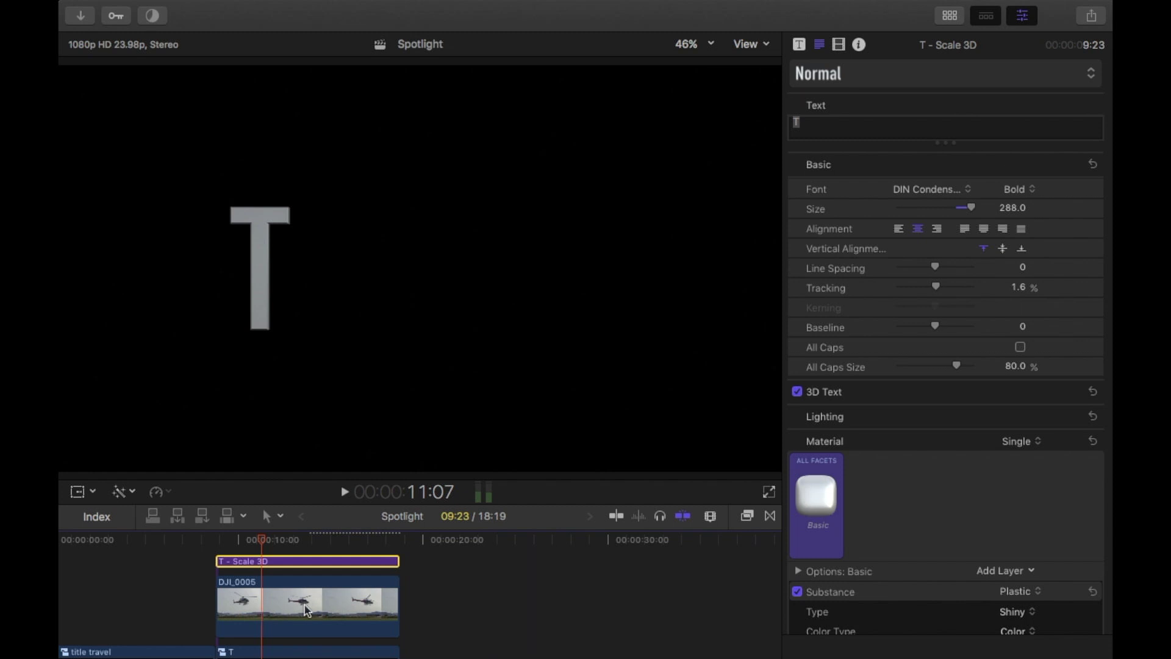
double_click(275, 324)
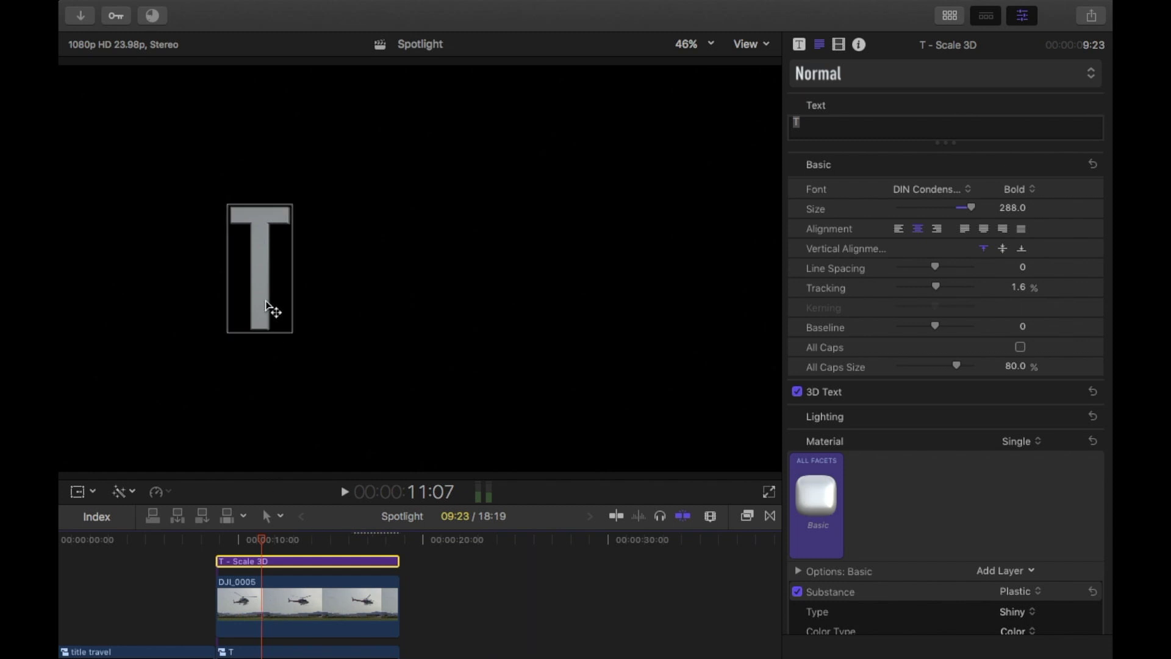
Change the copied title's letter to 'R' and select the DJI_0005 clip beneath it
key("BackSpace")
type("R")
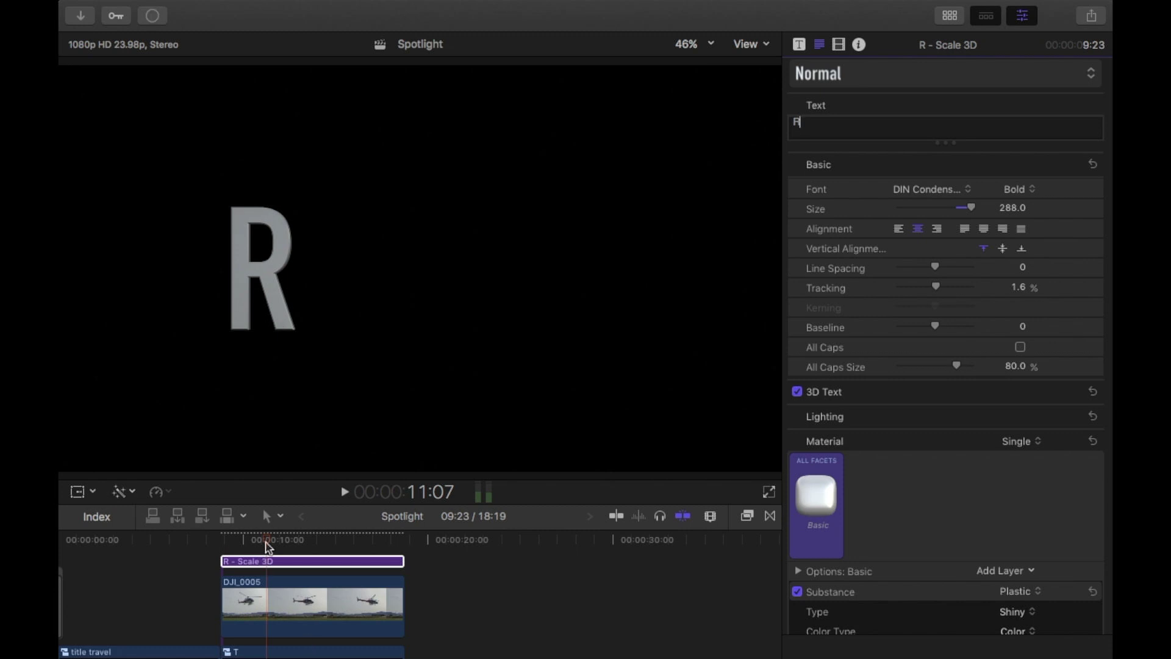
left_click(248, 543)
left_click(275, 604)
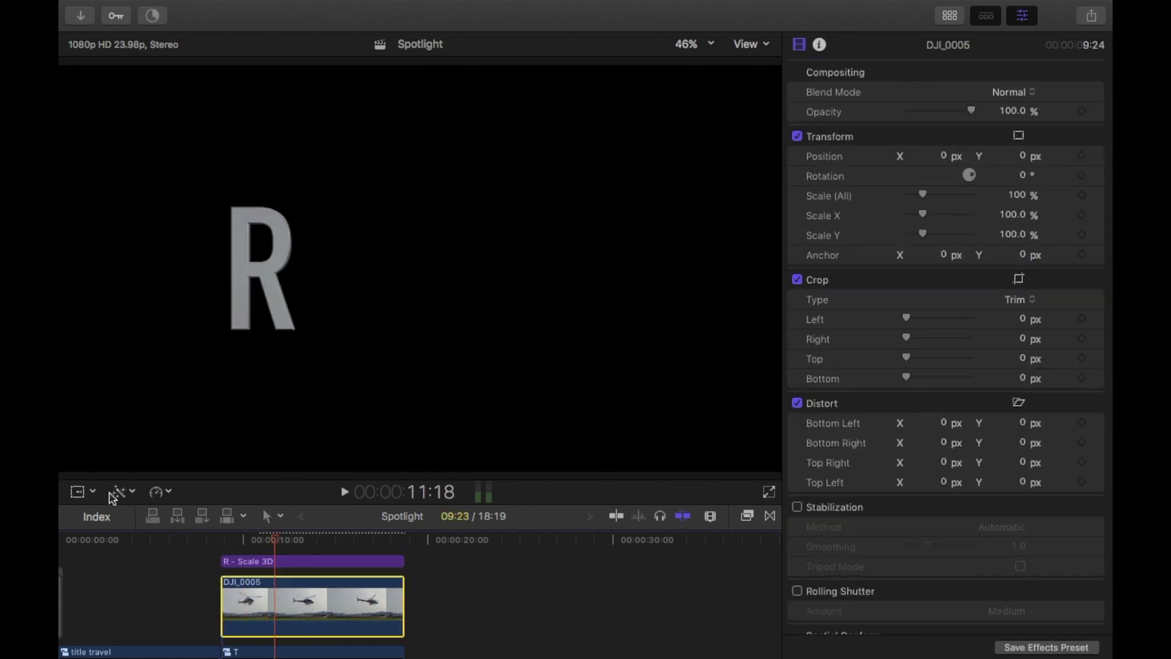
Shift the helicopter footage left to X -642, Y -112.8 behind the R and play it back
left_click(84, 494)
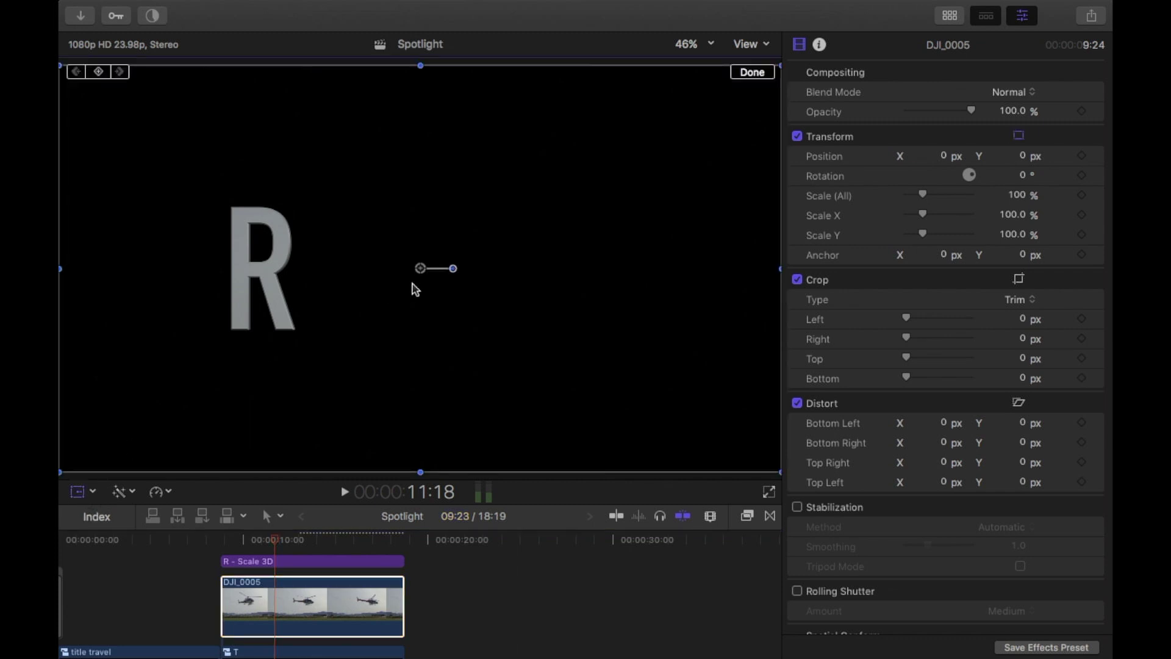
left_click_drag(418, 269, 178, 310)
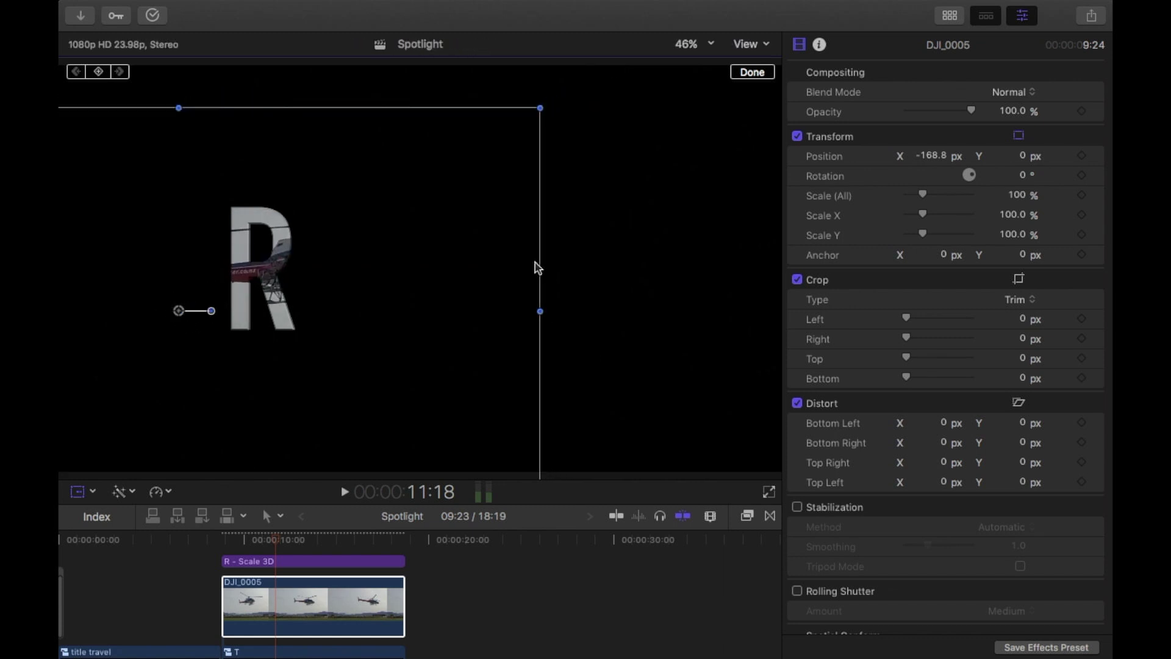
left_click(754, 72)
left_click_drag(272, 547, 237, 542)
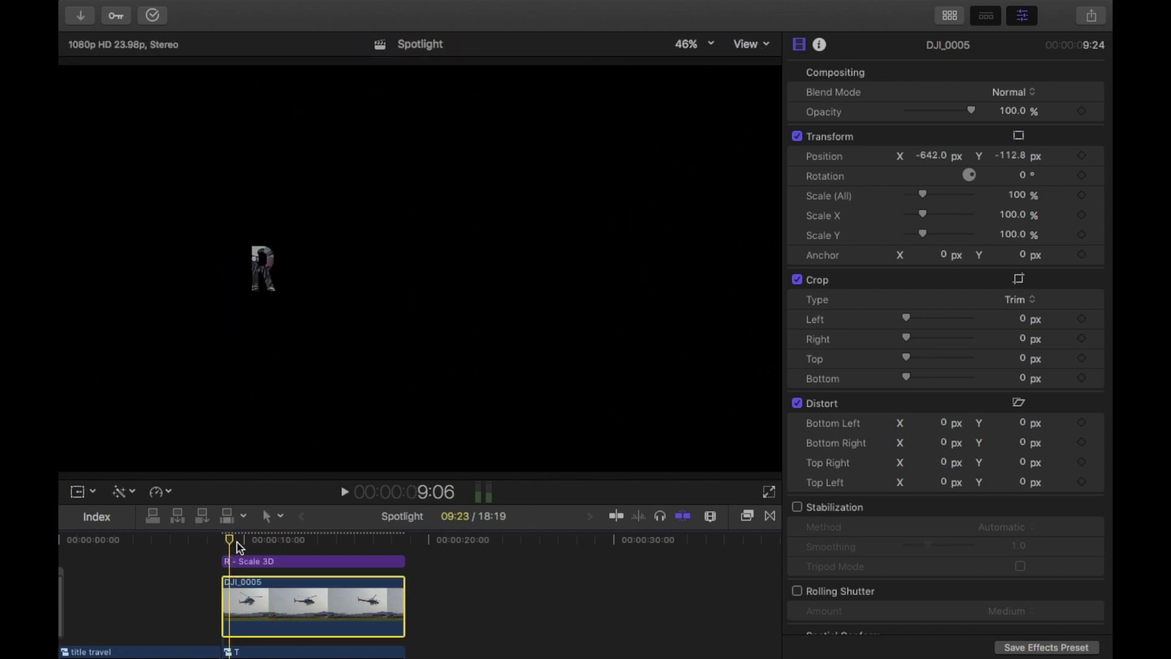
key("space")
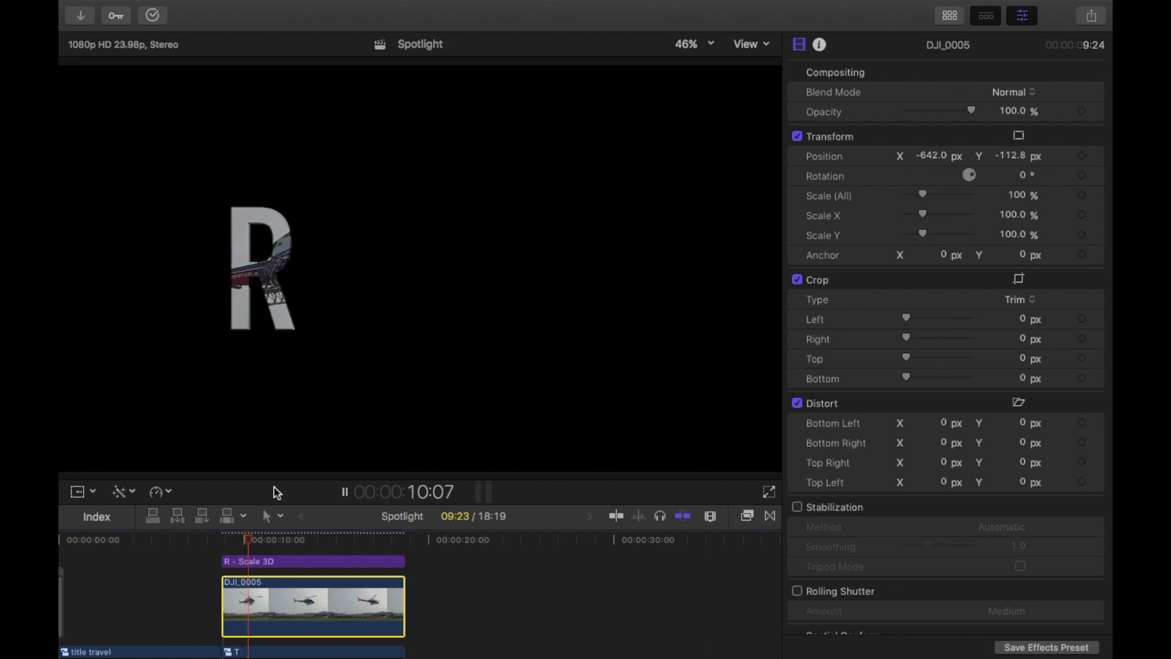
key("space")
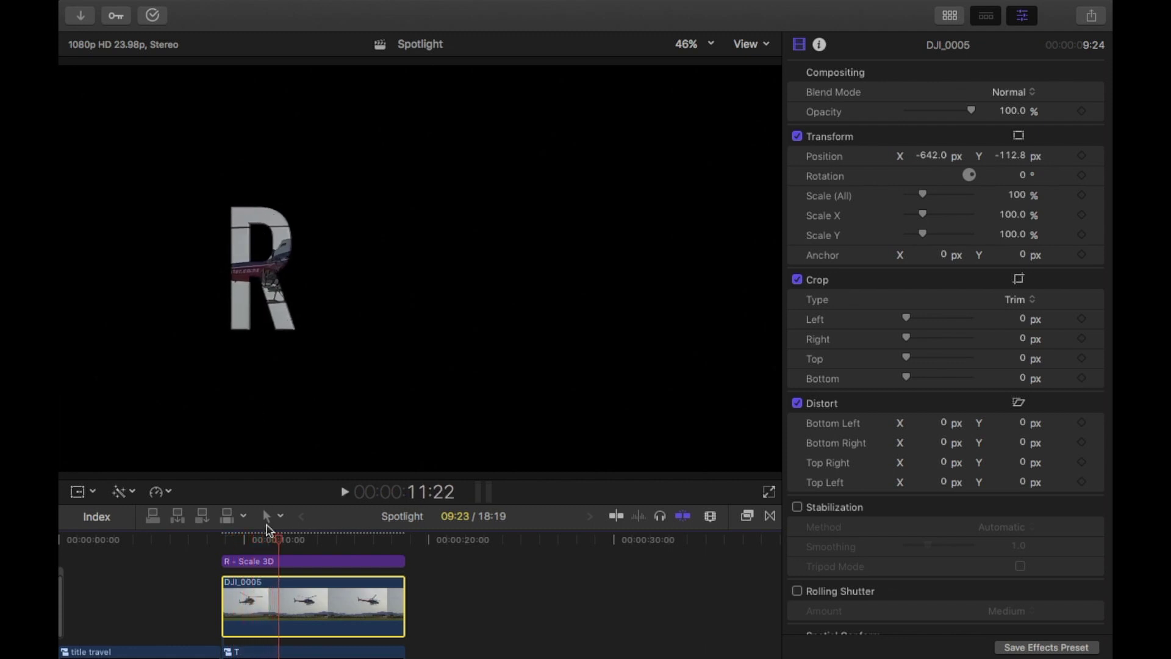
scroll(263, 581, "down", 3)
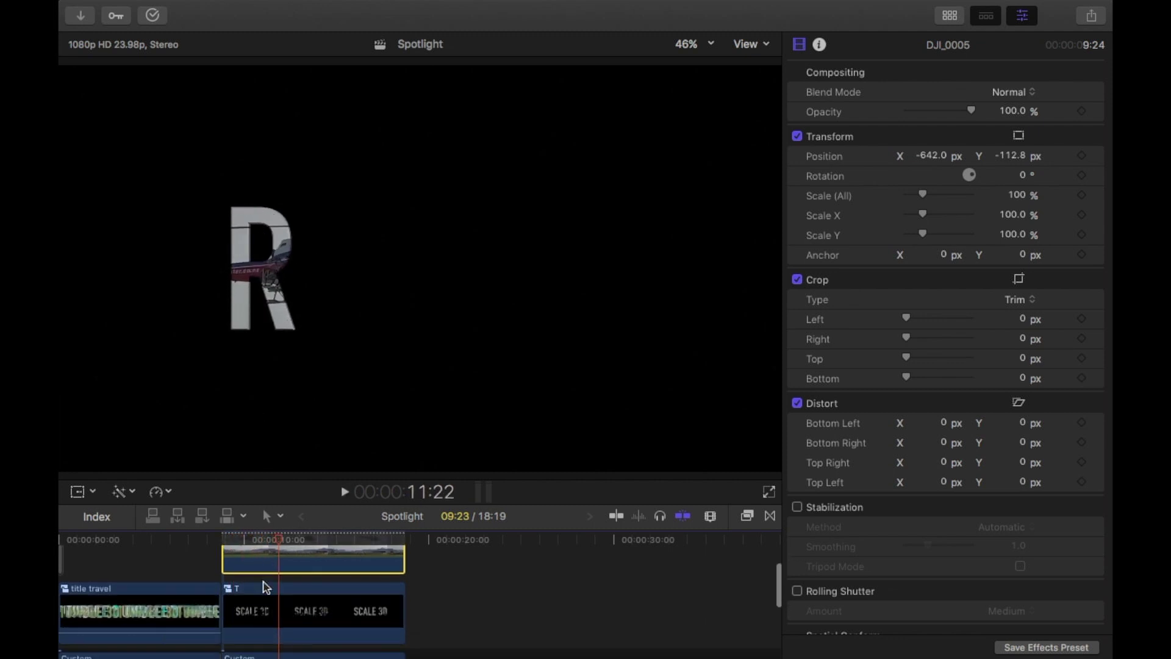
Merge the R title and DJI_0005 clip into a new compound clip named 'R'
left_click(240, 605)
scroll(298, 604, "up", 3)
left_click(353, 604, "super")
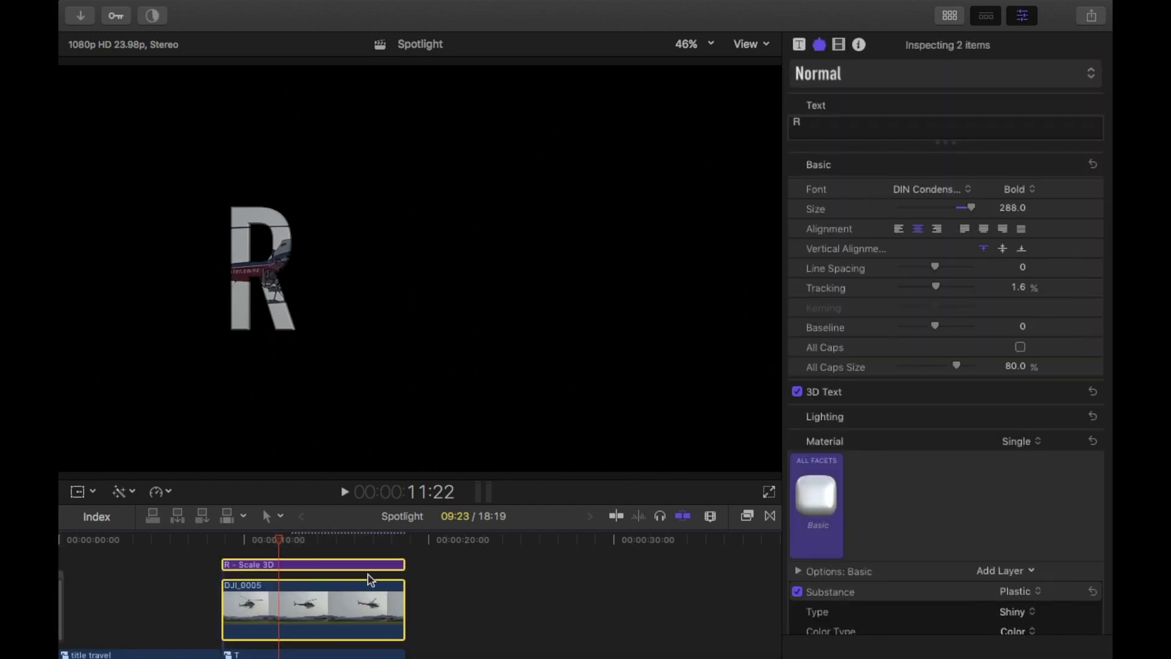
scroll(370, 579, "down", 5)
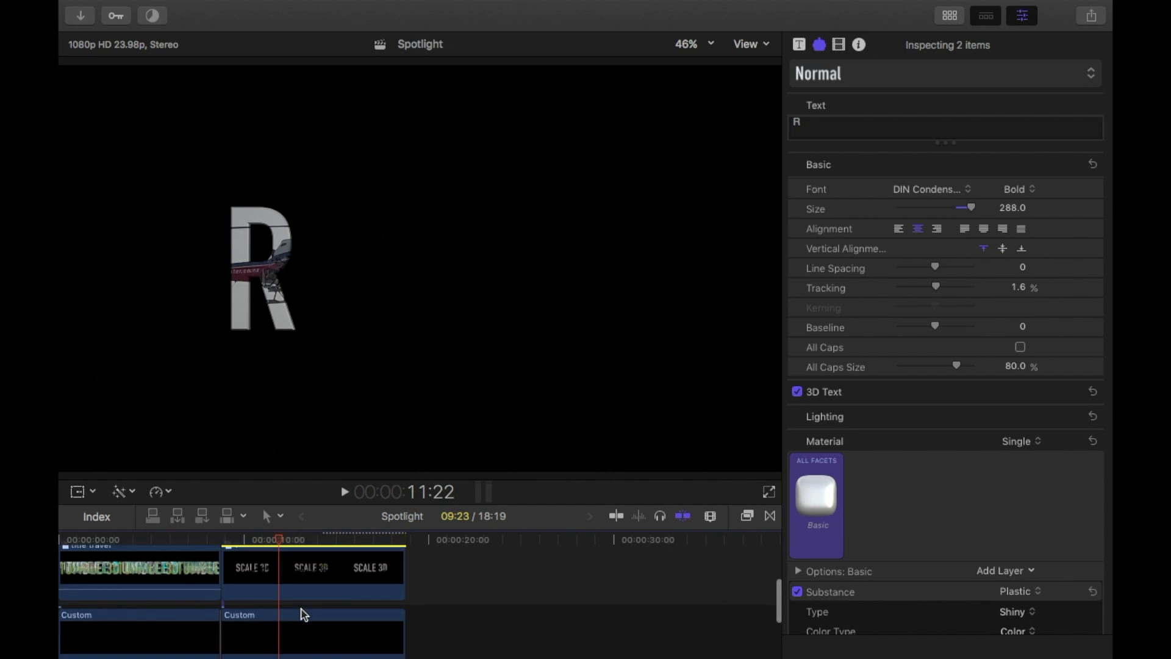
scroll(288, 621, "up", 5)
right_click(287, 619)
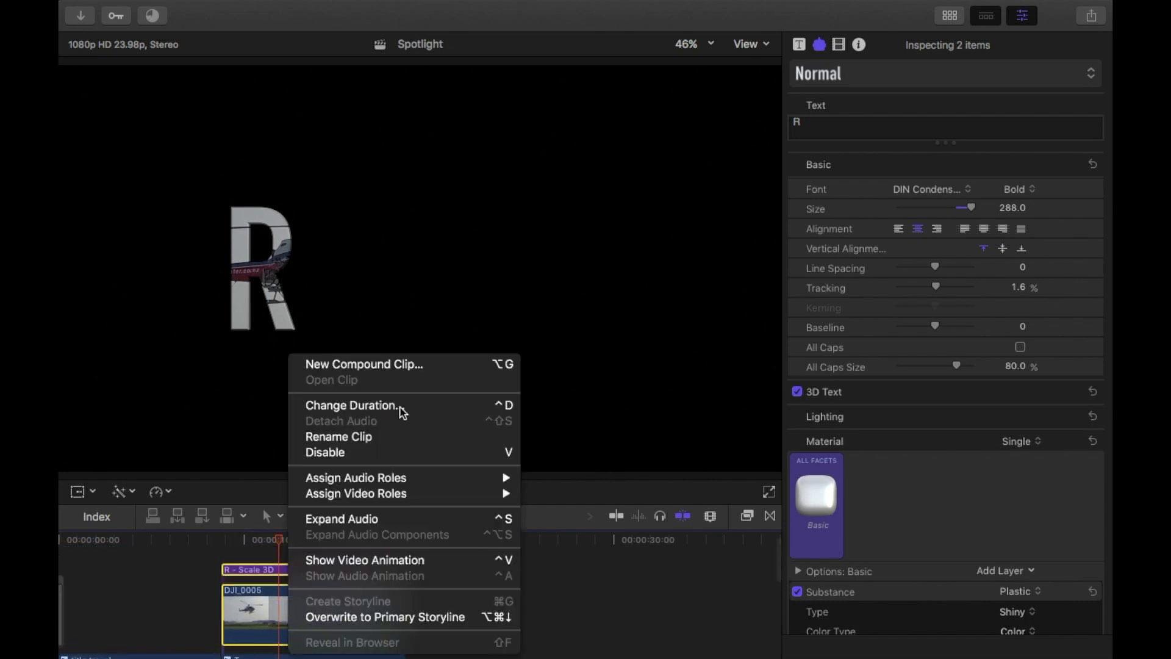
left_click(397, 364)
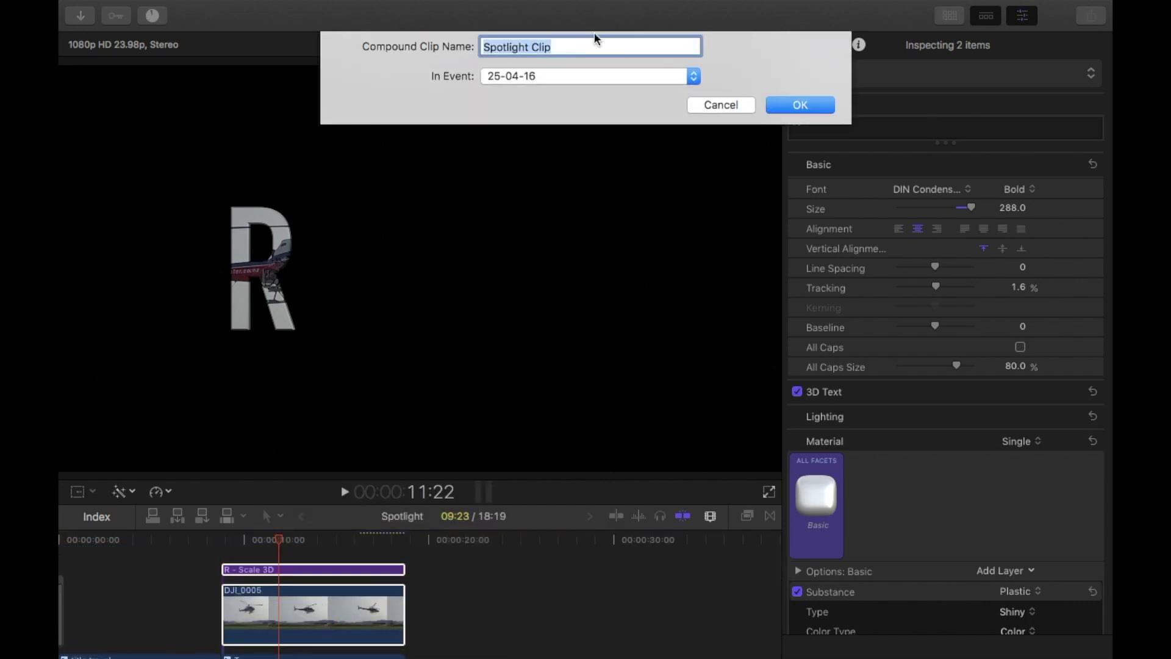
type("R")
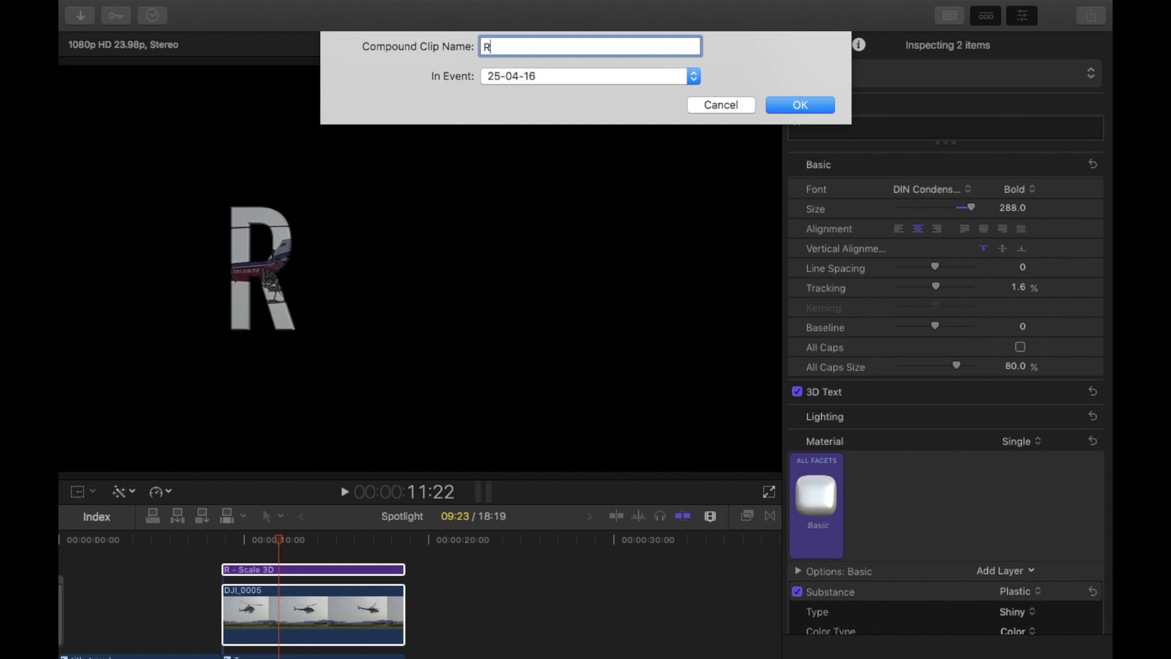
left_click(793, 109)
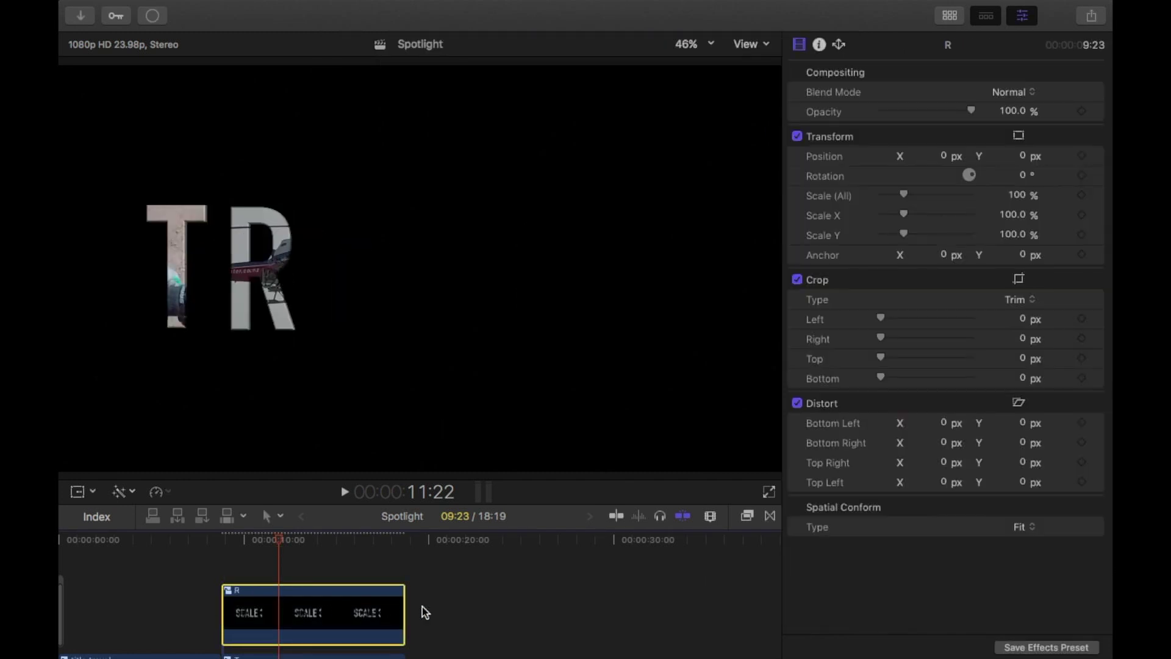
scroll(424, 608, "down", 2)
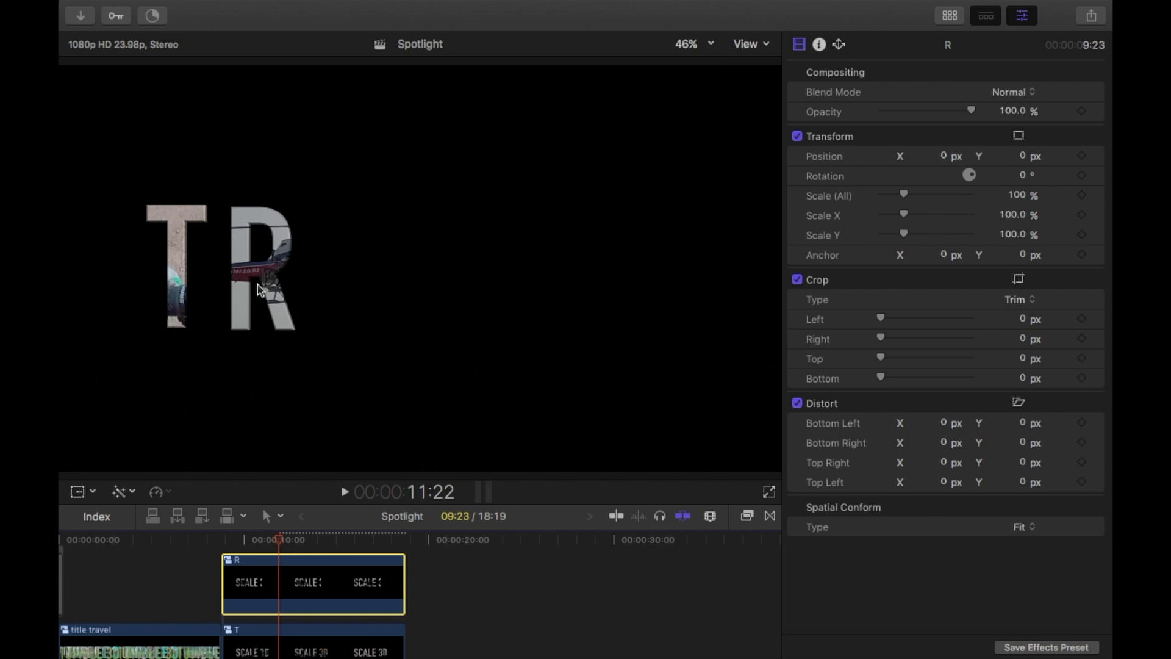
Review the T, R, A, E and L compound clips around 9:06–9:18, then select the T clip
left_click(239, 536)
scroll(239, 535, "up", 2)
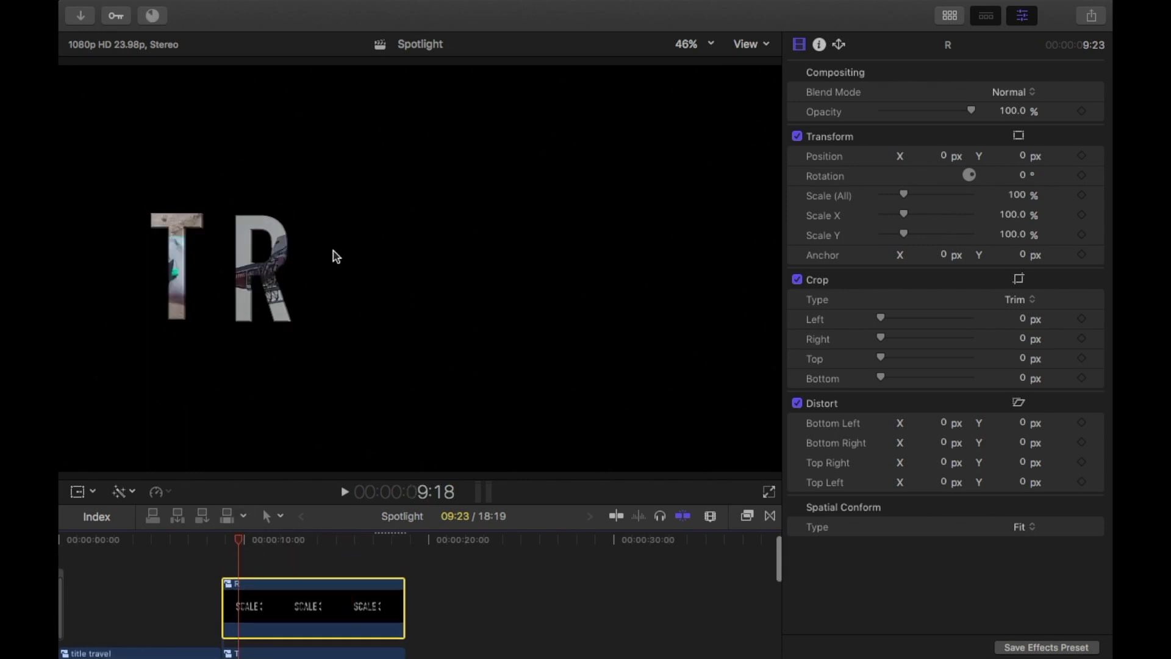
left_click(229, 541)
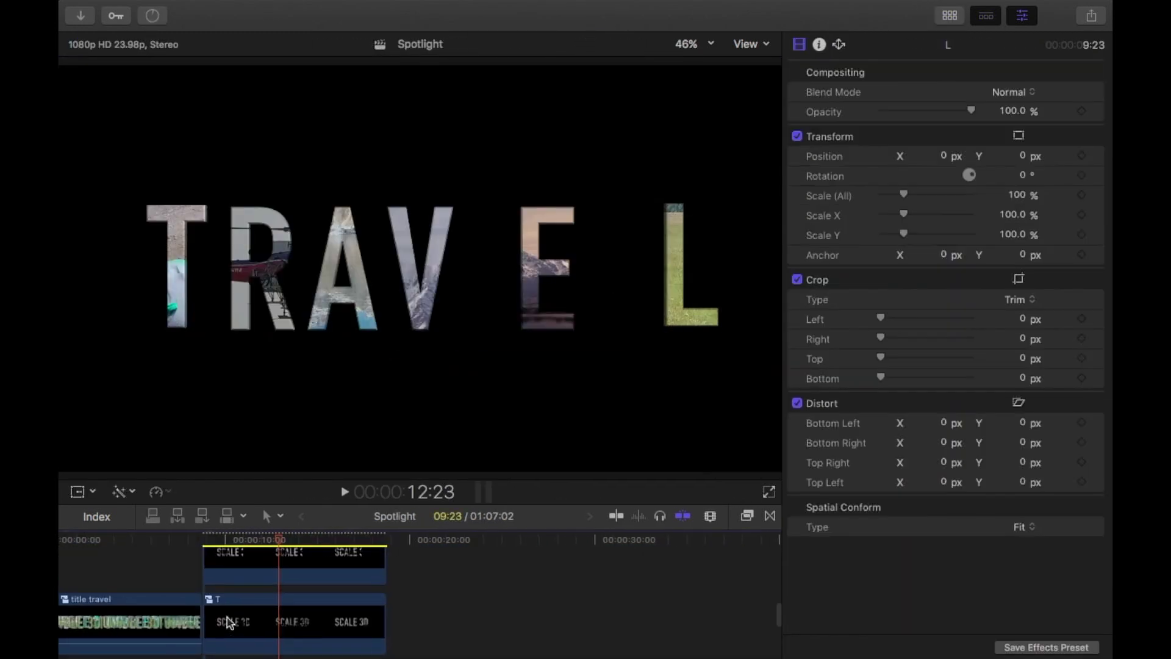
scroll(227, 617, "down", 3)
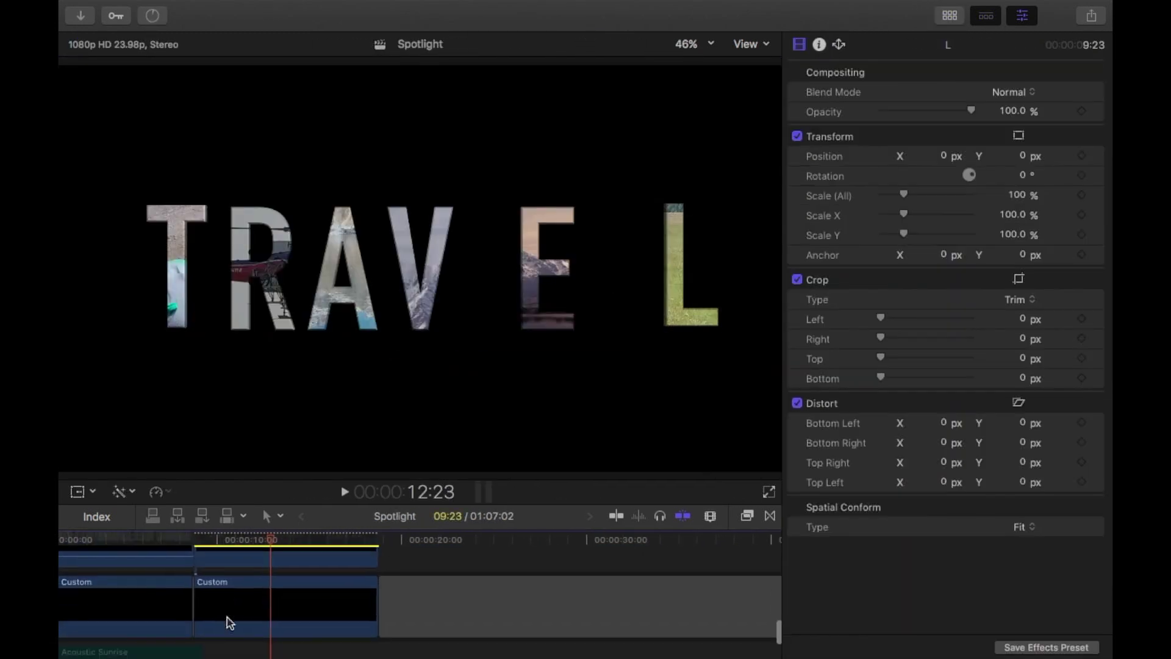
scroll(249, 613, "up", 2)
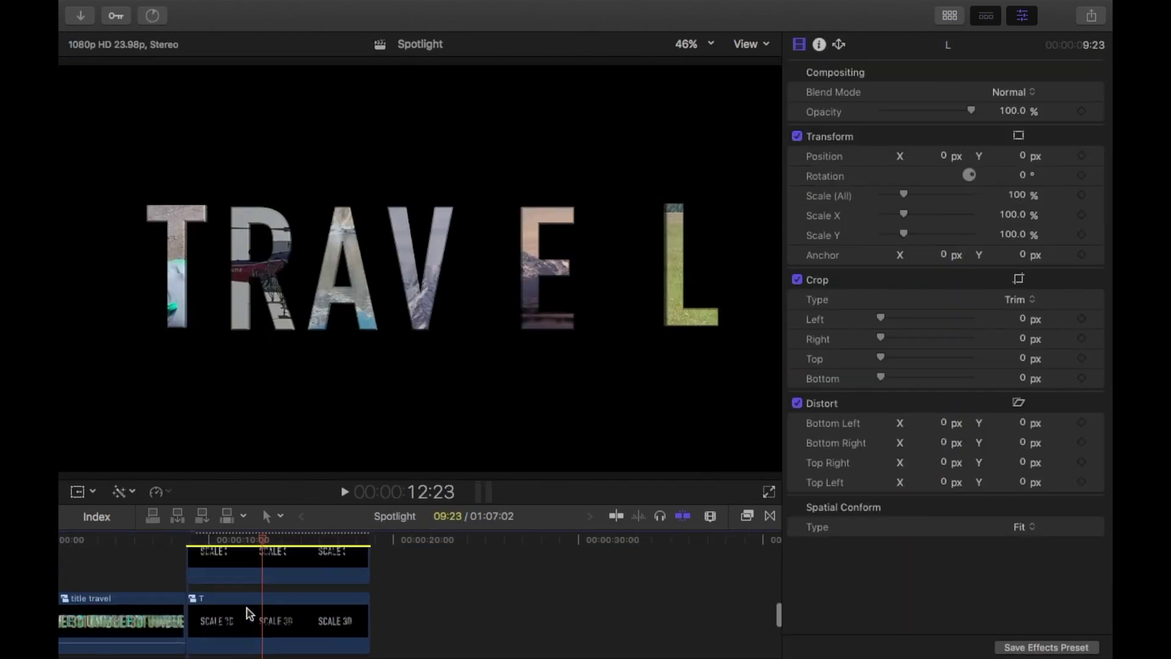
scroll(249, 614, "up", 2)
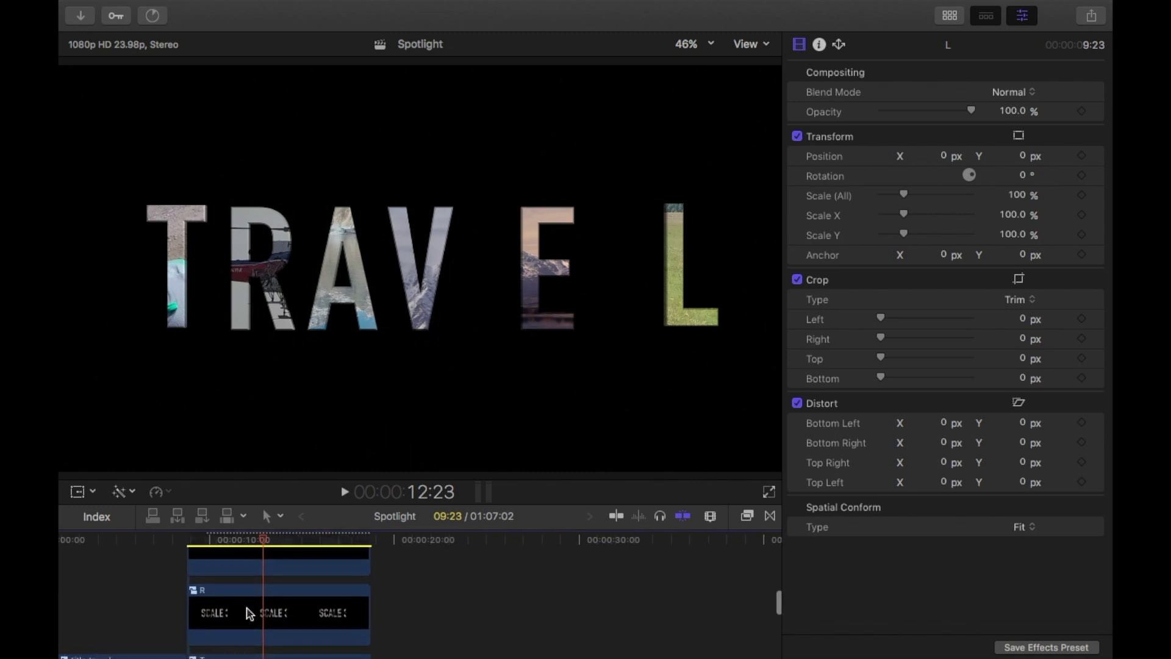
scroll(249, 614, "up", 8)
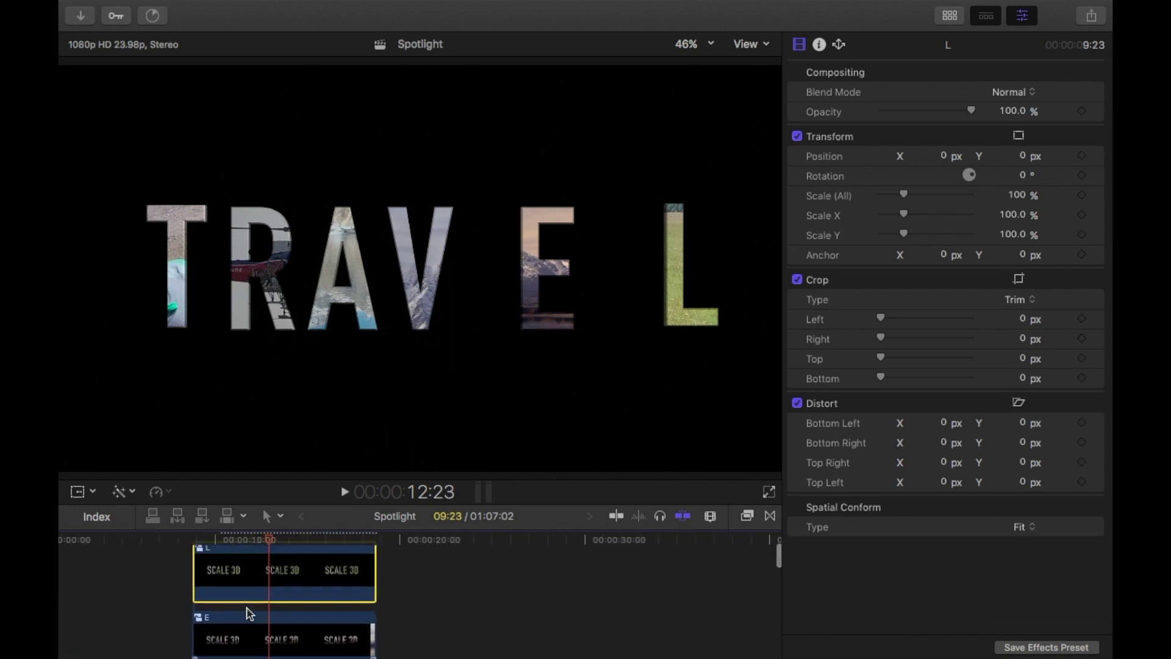
scroll(272, 599, "down", 4)
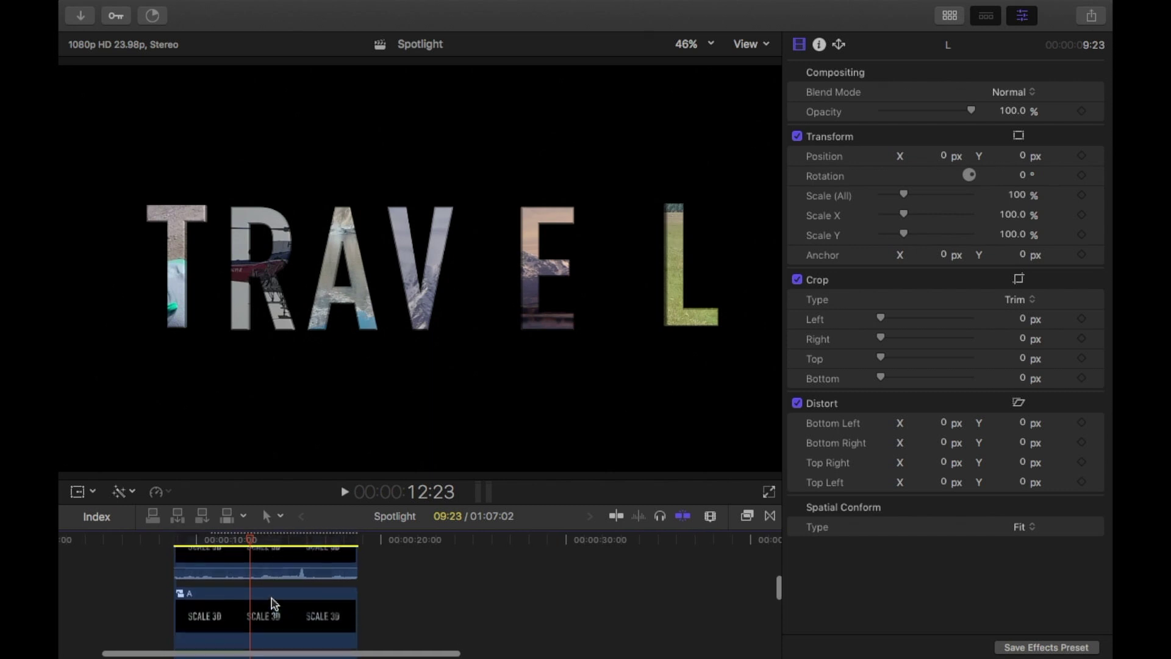
scroll(272, 599, "down", 4)
scroll(257, 576, "right", 1)
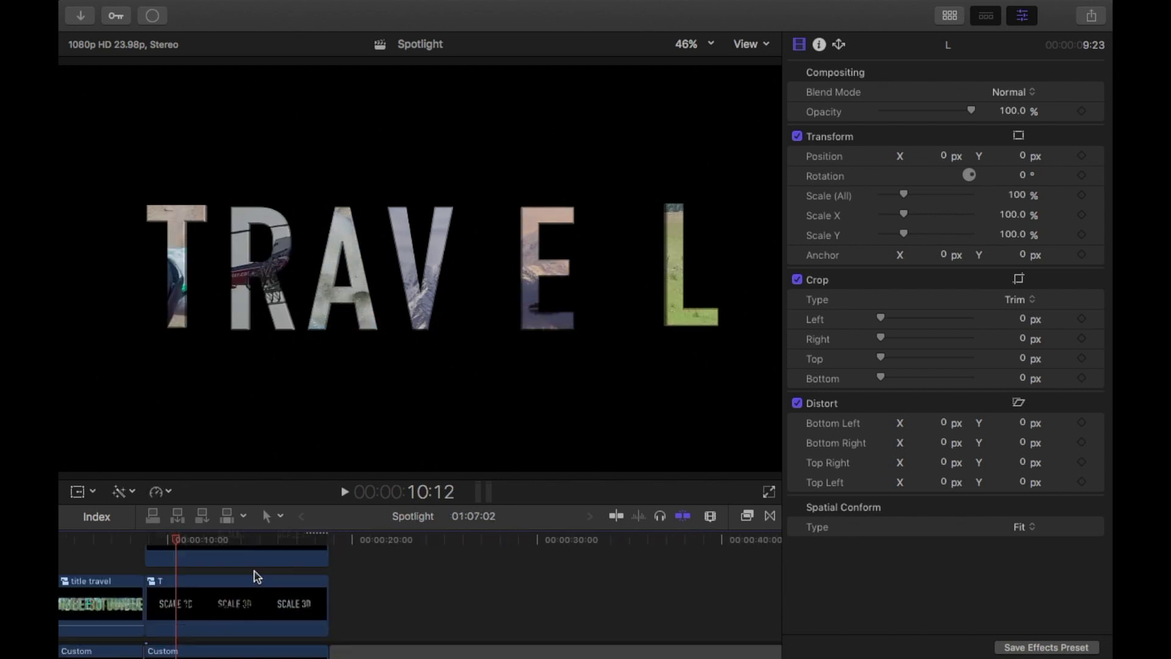
scroll(257, 577, "up", 2)
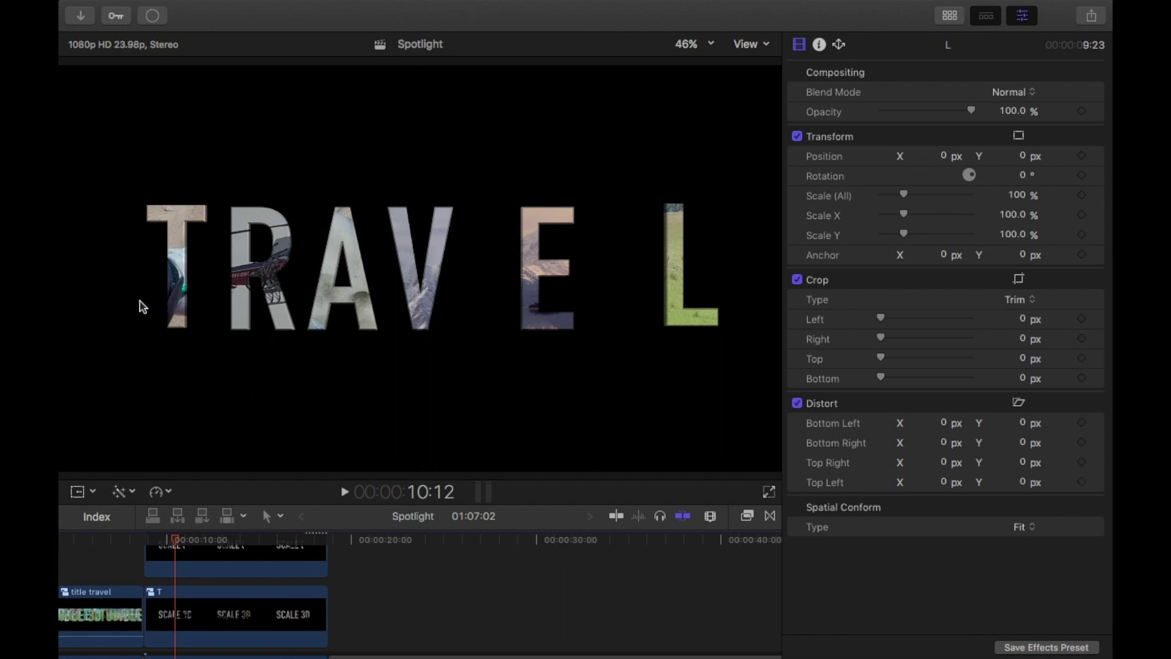
left_click(197, 628)
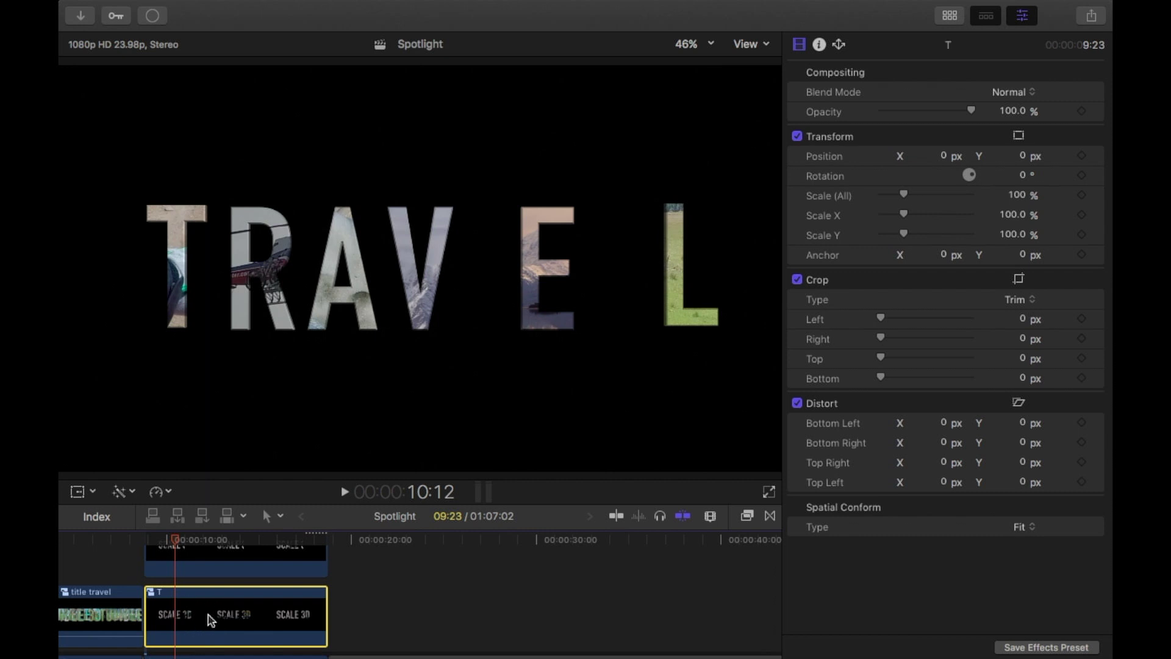
With on-screen Transform handles, move T to X -128.1 and shift R left for even spacing
left_click(93, 492)
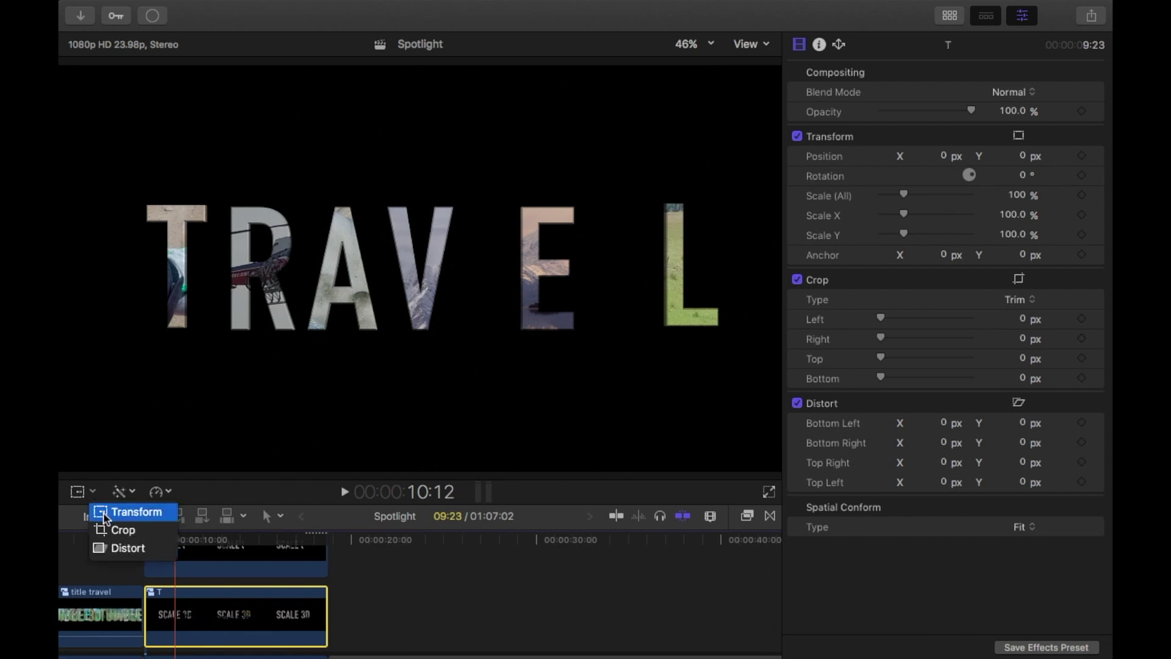
left_click(128, 514)
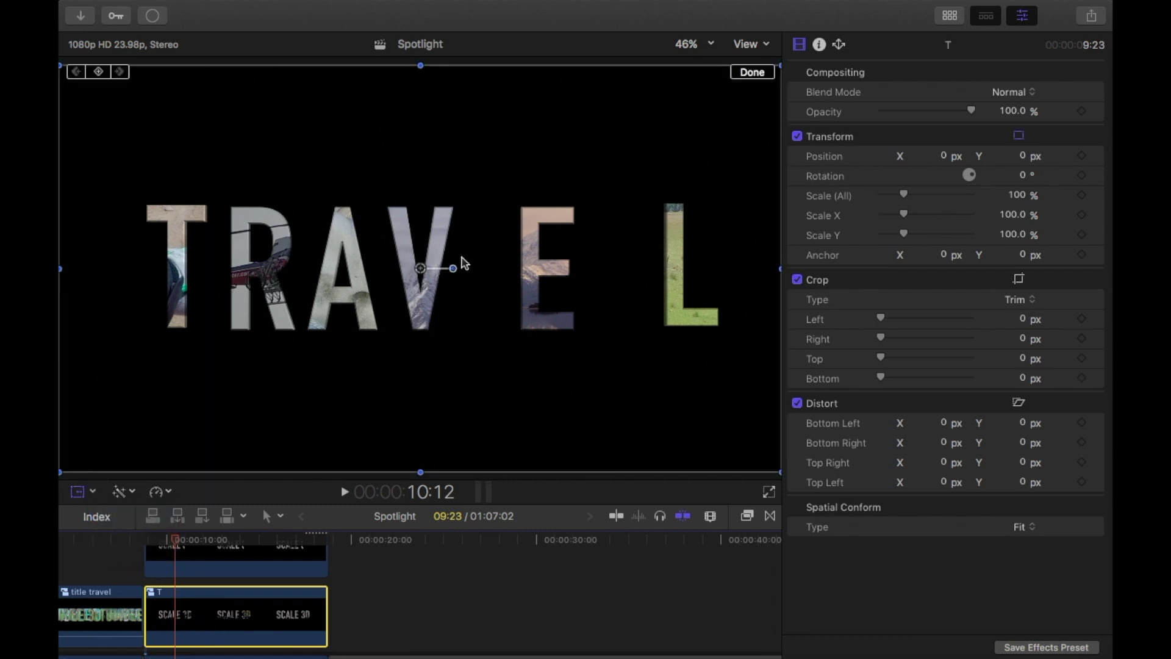
left_click_drag(423, 270, 461, 277)
scroll(235, 586, "up", 2)
left_click(235, 585)
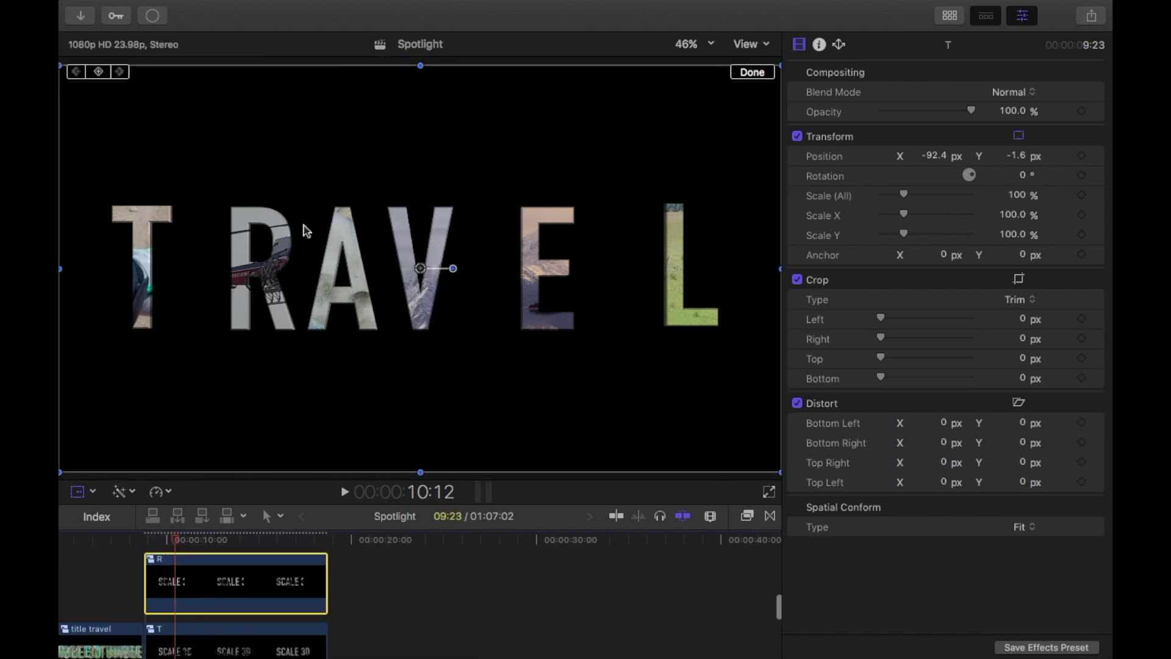
mouse_move(419, 269)
left_mouse_down()
mouse_move(384, 269)
mouse_move(397, 268)
left_mouse_up()
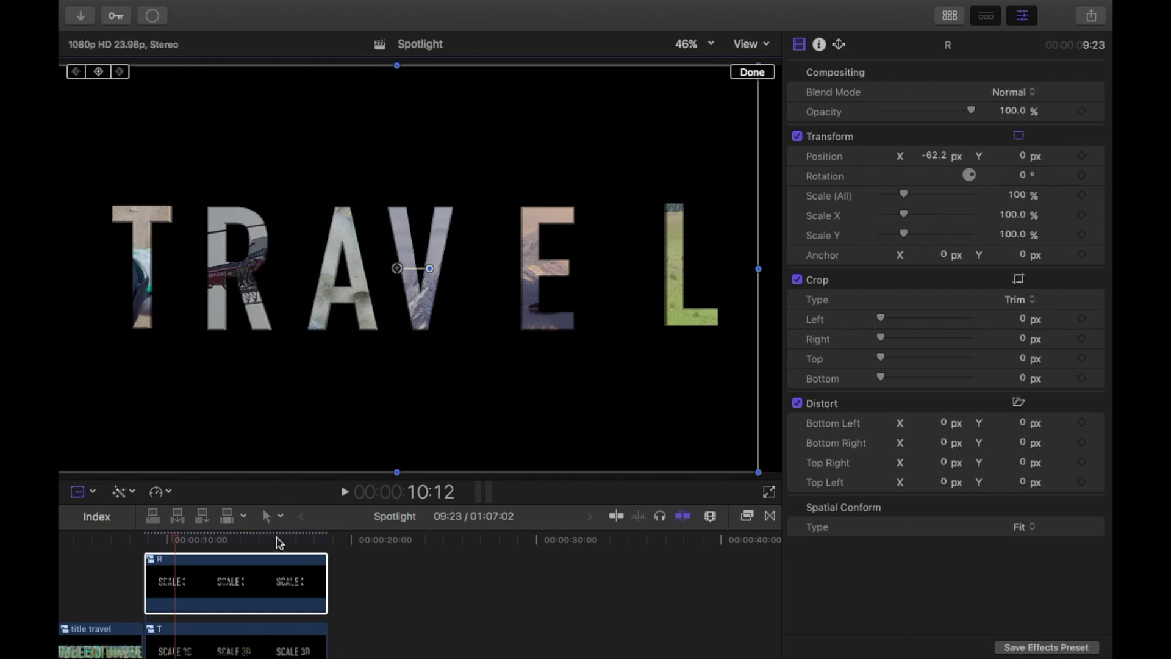
scroll(252, 588, "up", 3)
left_click(252, 589)
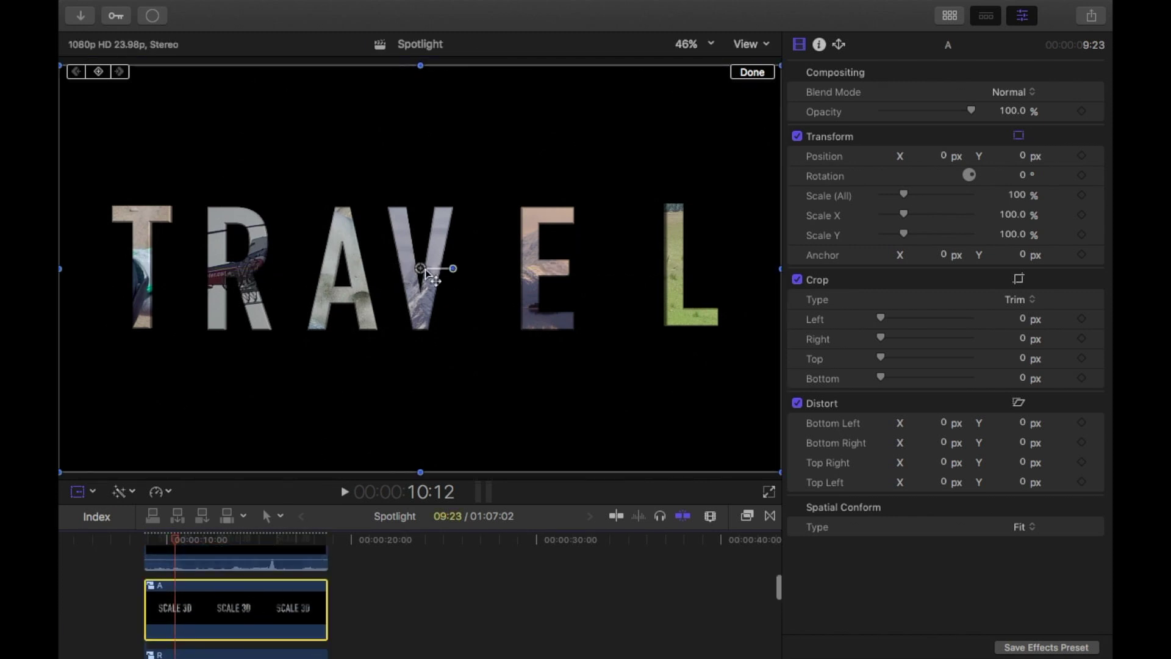
left_click(515, 401)
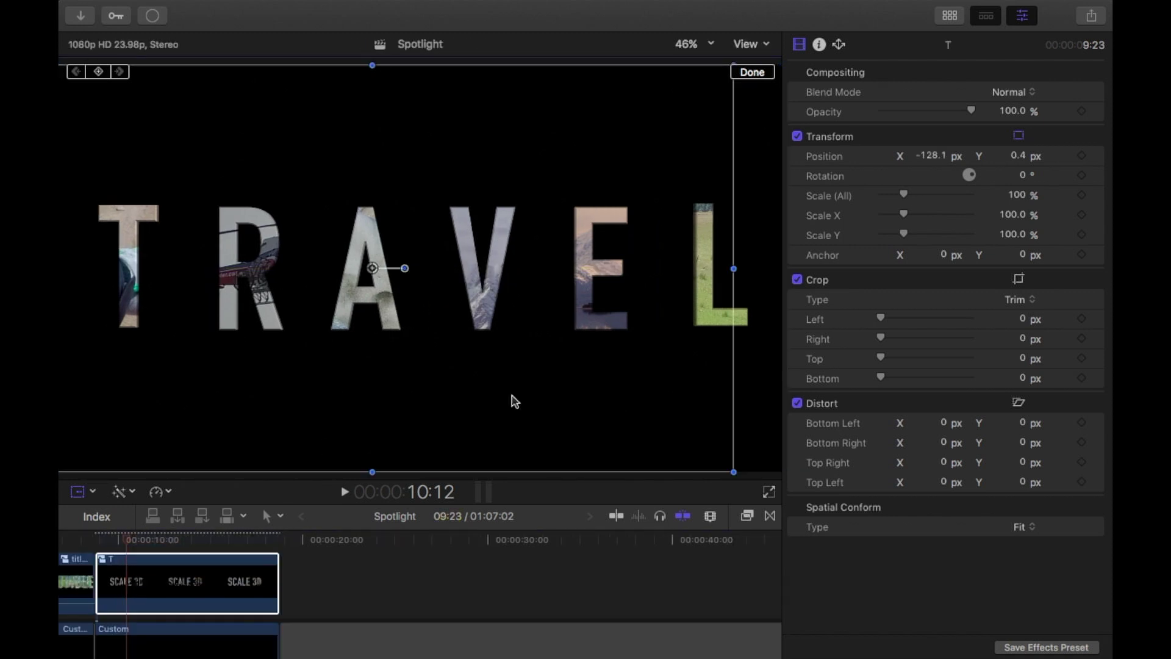
left_click(754, 75)
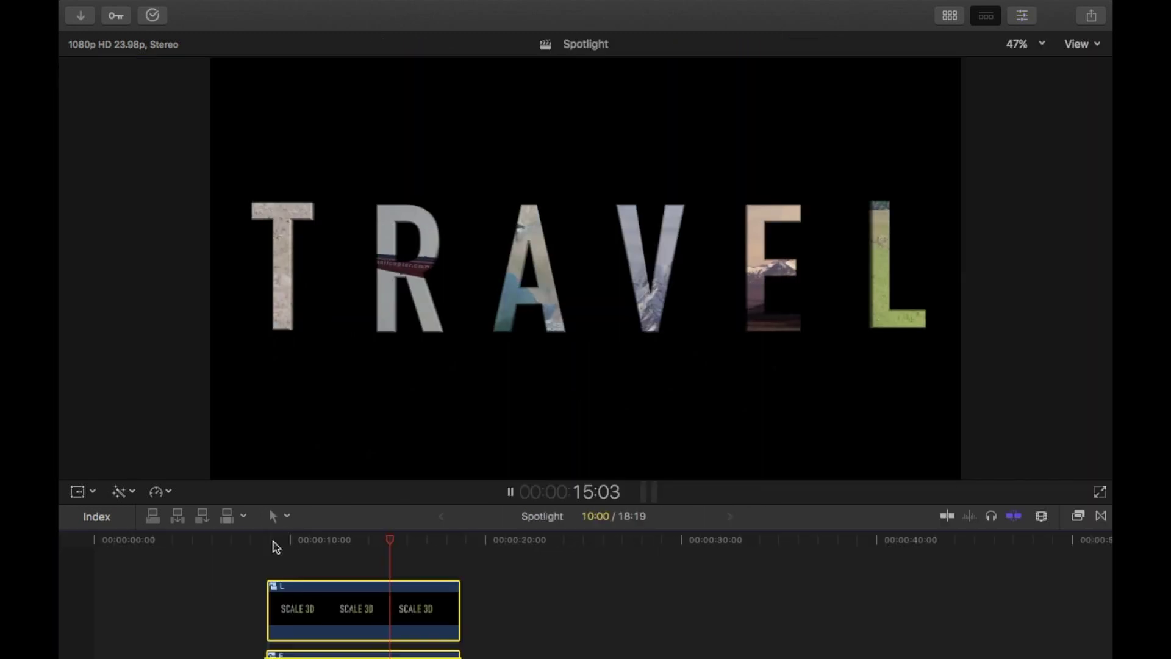
Preview the evenly spaced TRAVEL title from around 9:07, then stop playback
left_click(275, 543)
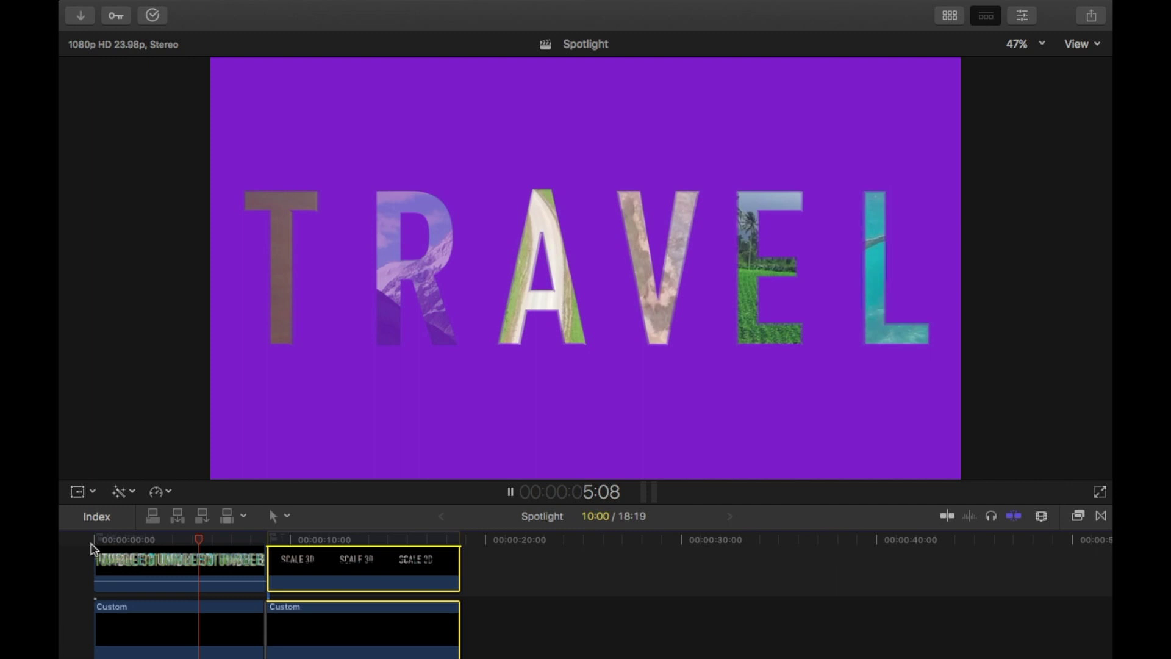
key("space")
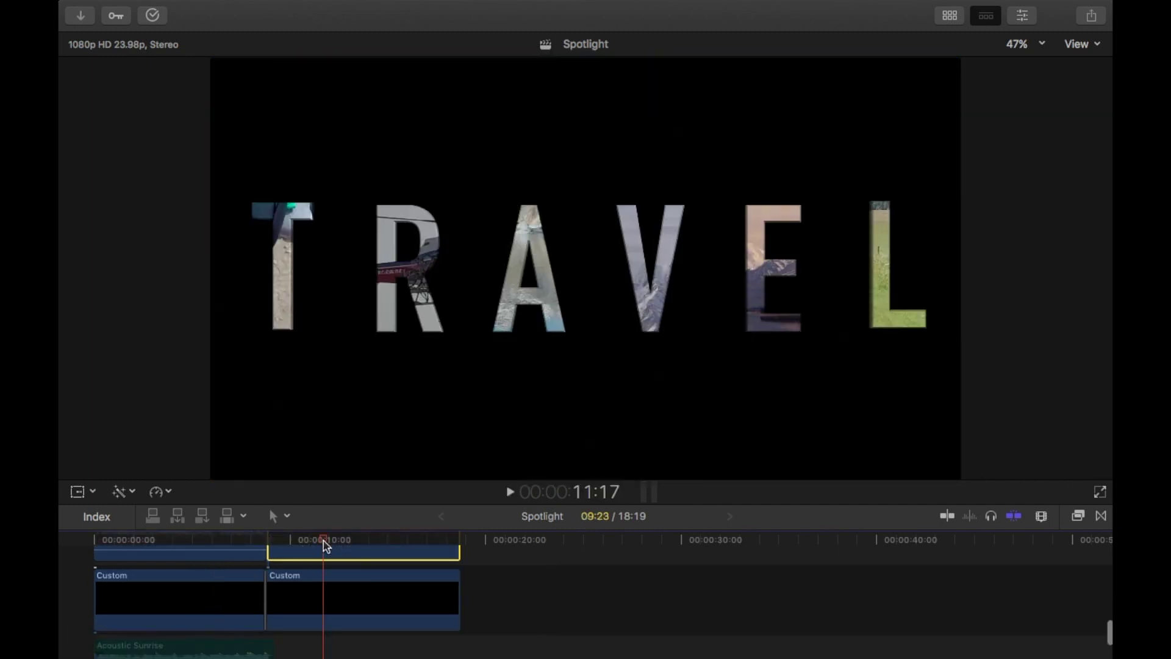
Keyframe the black Custom background's Color at the second clip's start and zoom the timeline in
left_click(335, 617)
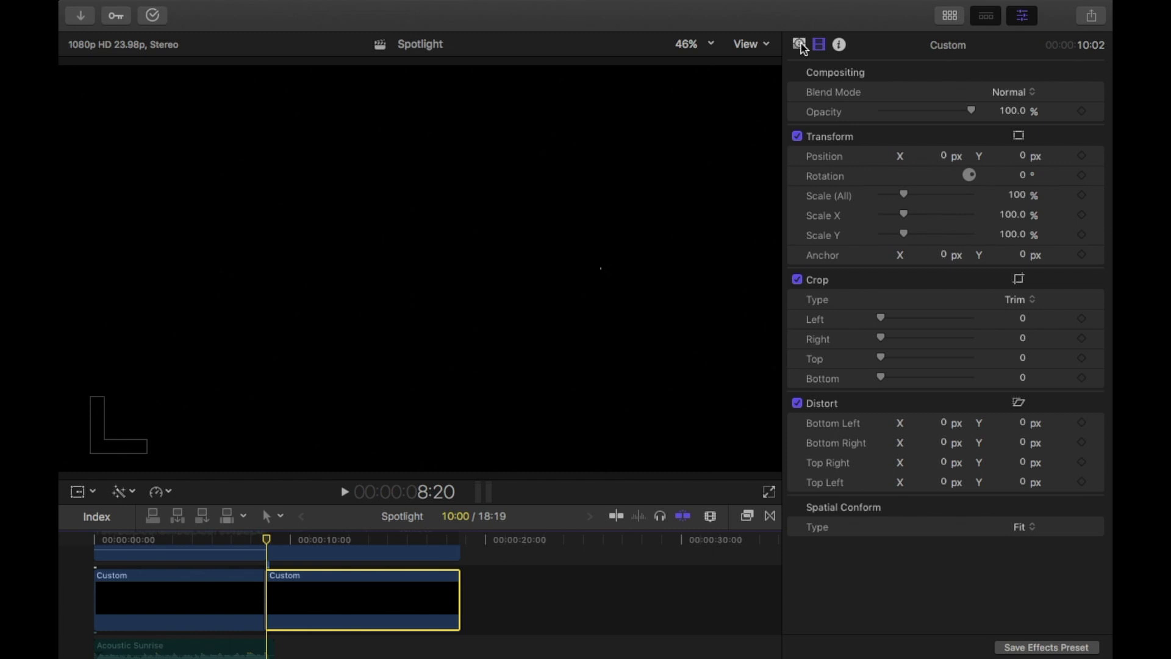
left_click(800, 45)
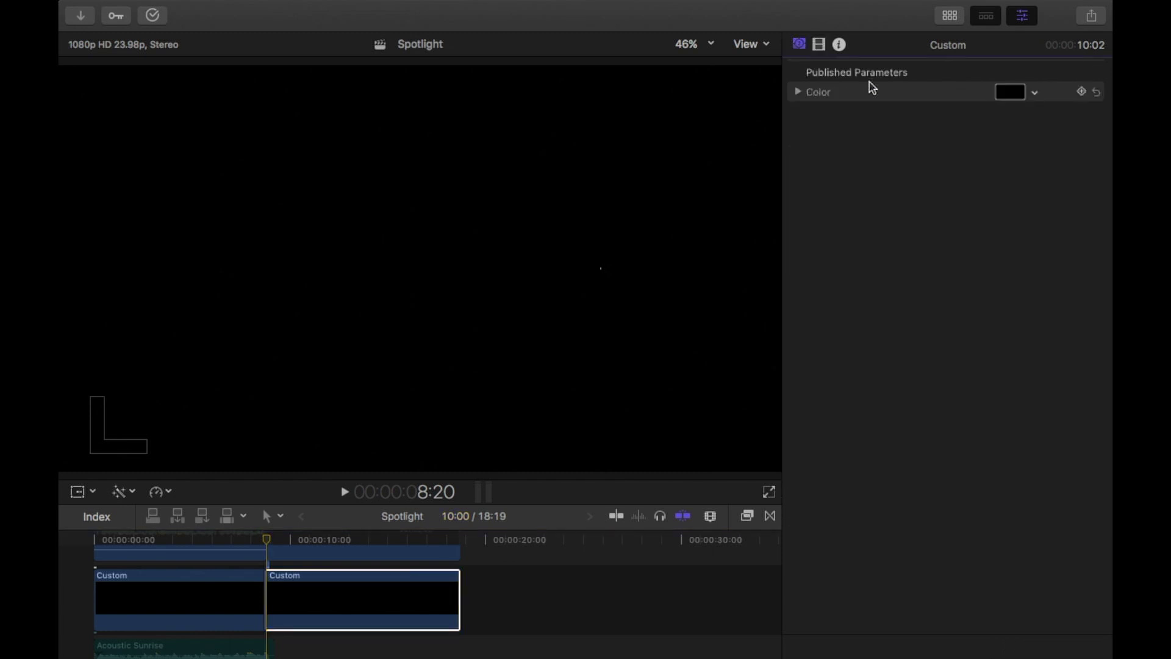
left_click(1081, 91)
left_click(275, 539)
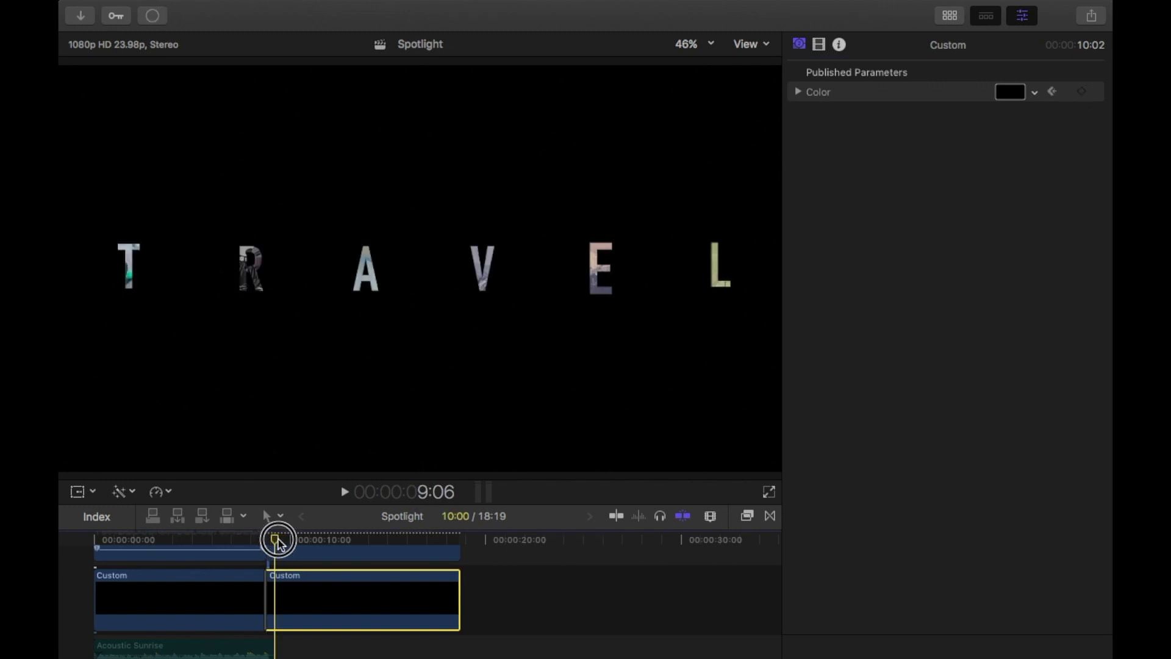
key("super+equal")
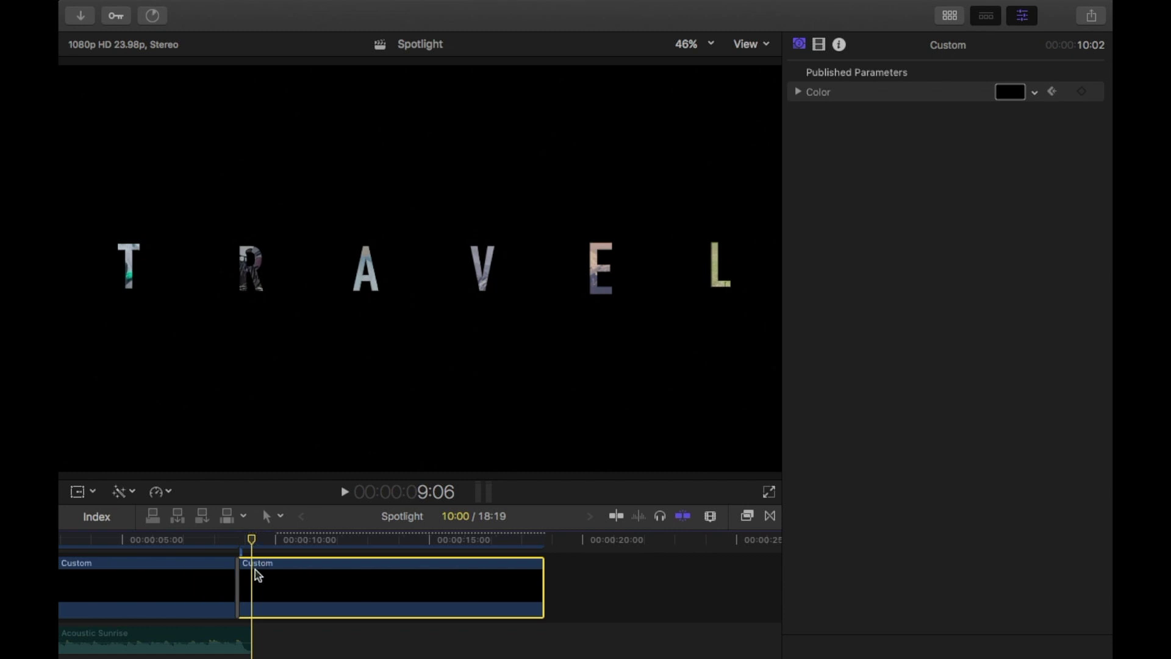
On the colour wheel, change the background from black to a strong green at this keyframe
left_click(1012, 92)
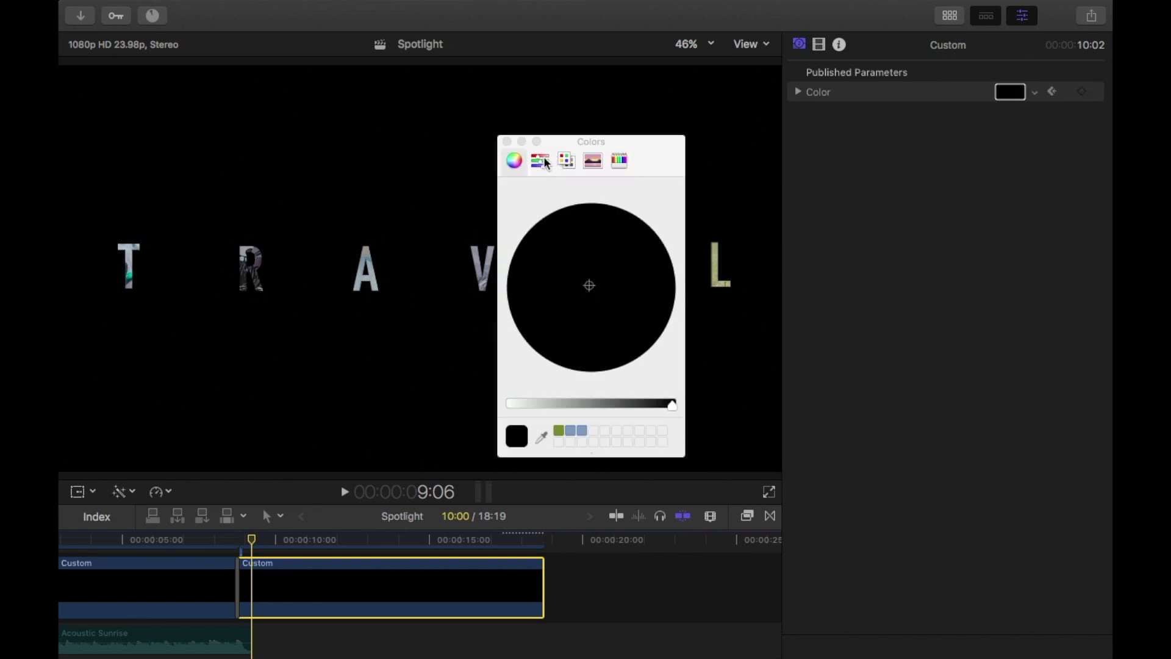
left_click(528, 300)
left_click(582, 276)
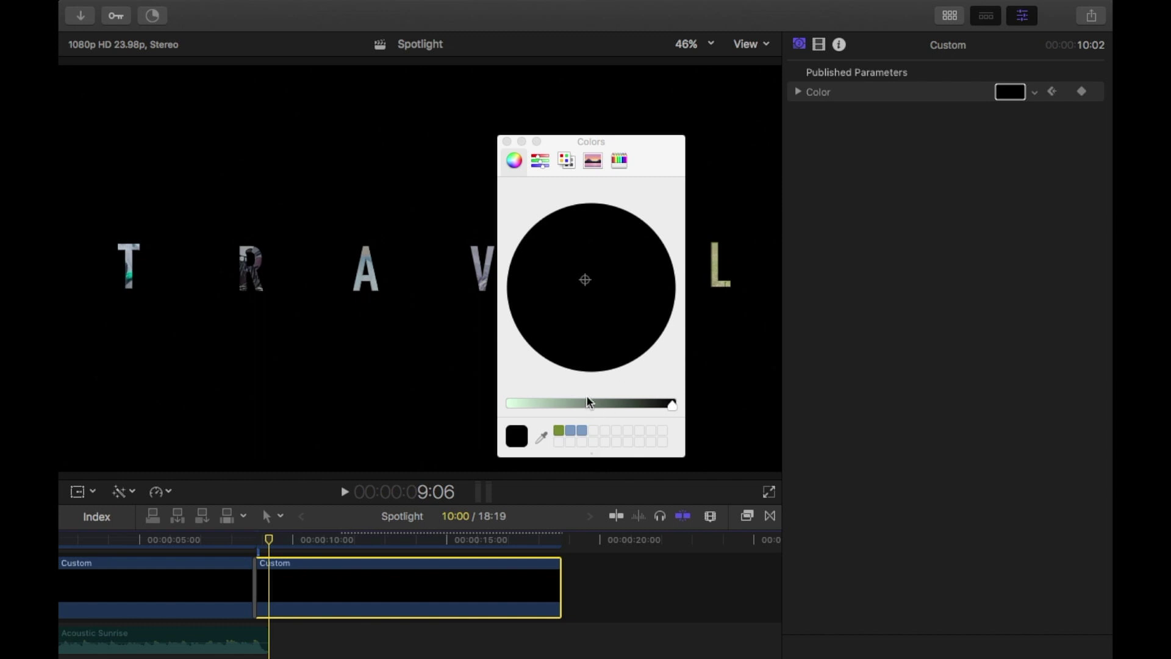
left_click_drag(672, 409, 593, 408)
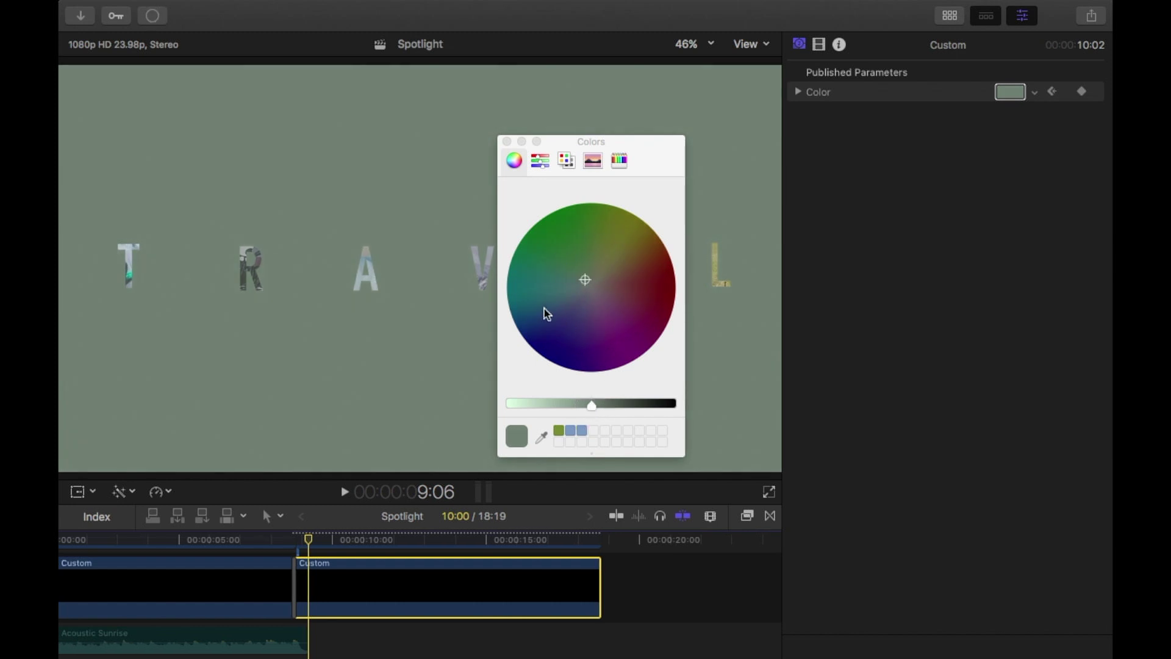
left_click_drag(584, 282, 550, 223)
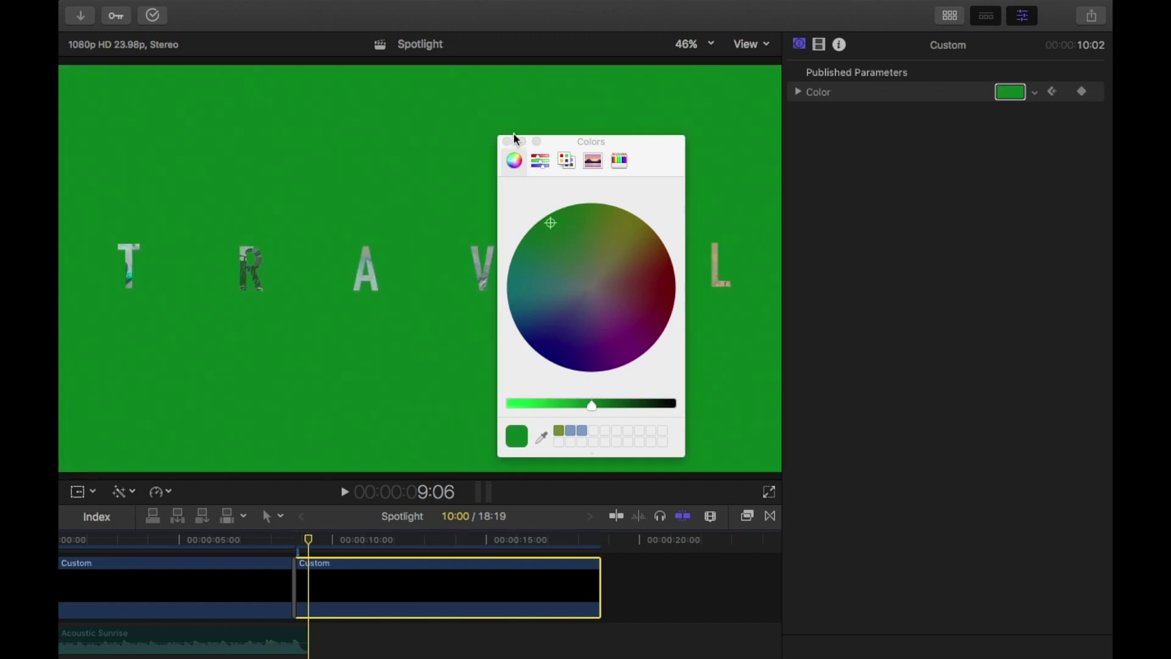
left_click_drag(514, 136, 515, 134)
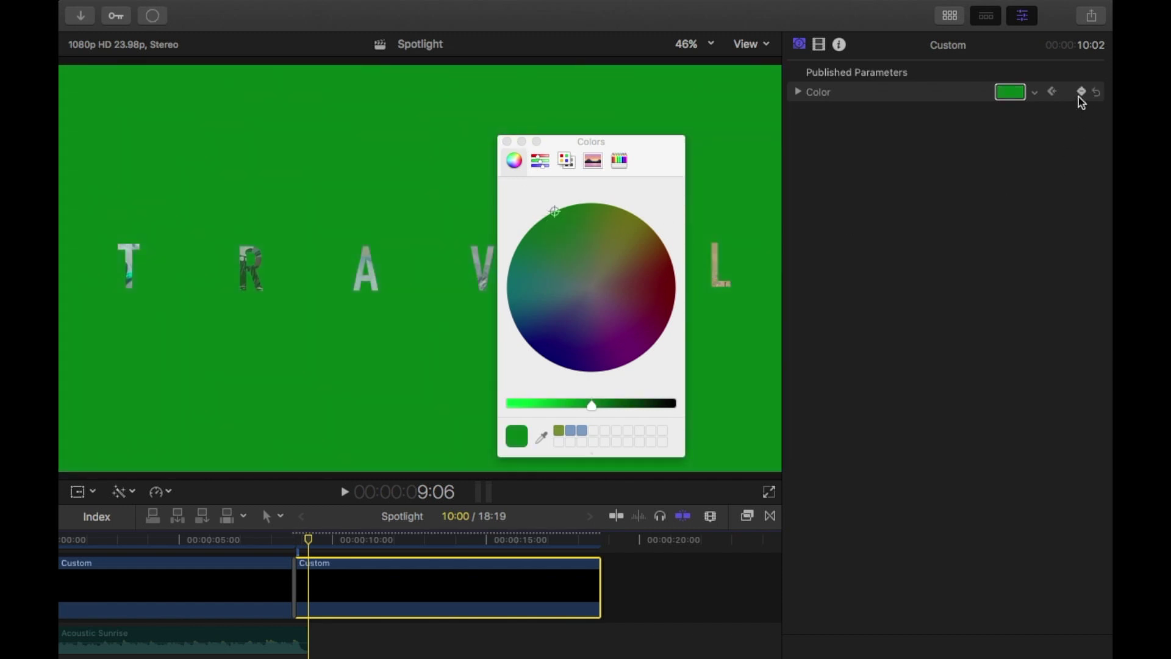
Further along the clip, keyframe the background purple, then blue
left_click_drag(307, 542, 329, 542)
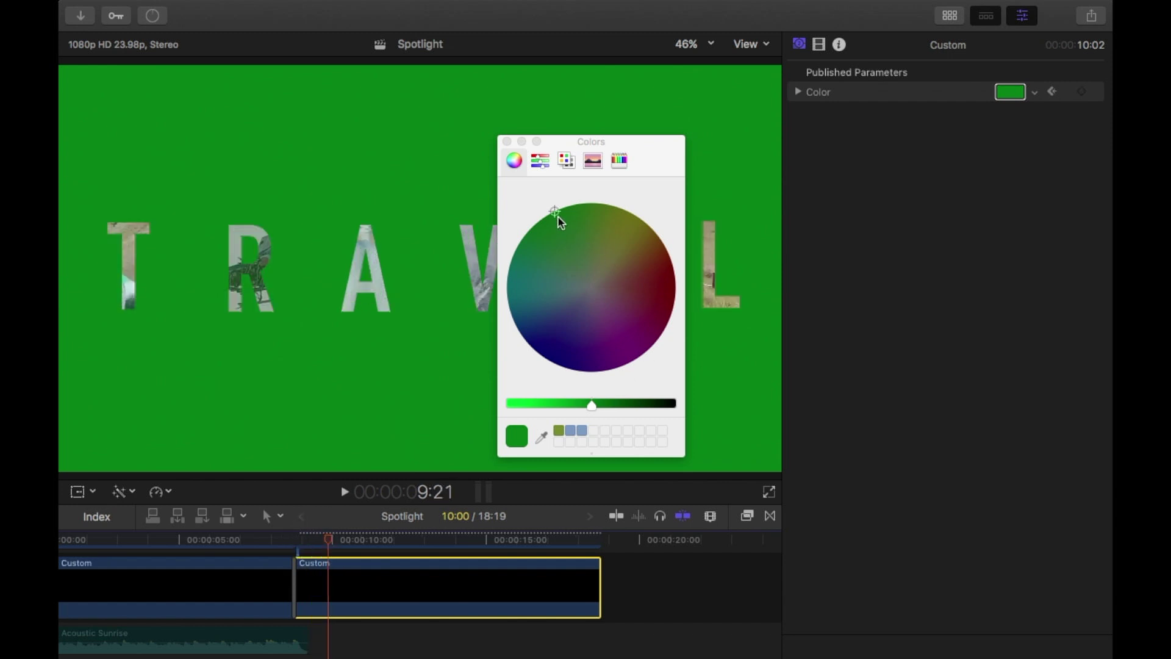
left_click_drag(556, 213, 663, 377)
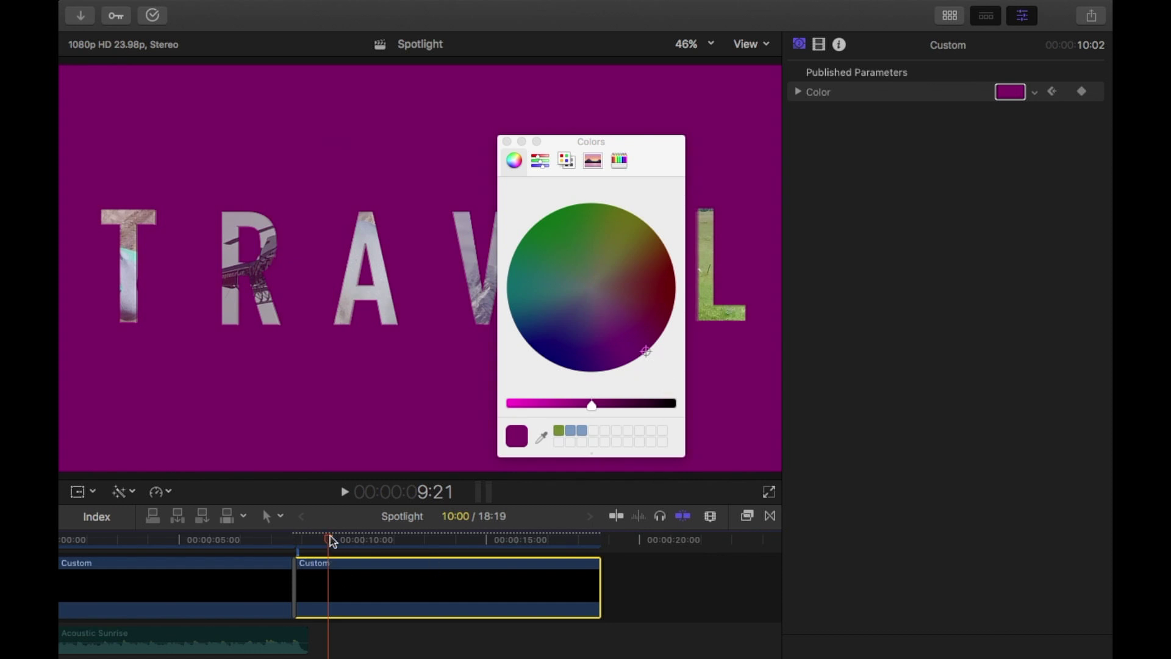
left_click_drag(332, 541, 352, 541)
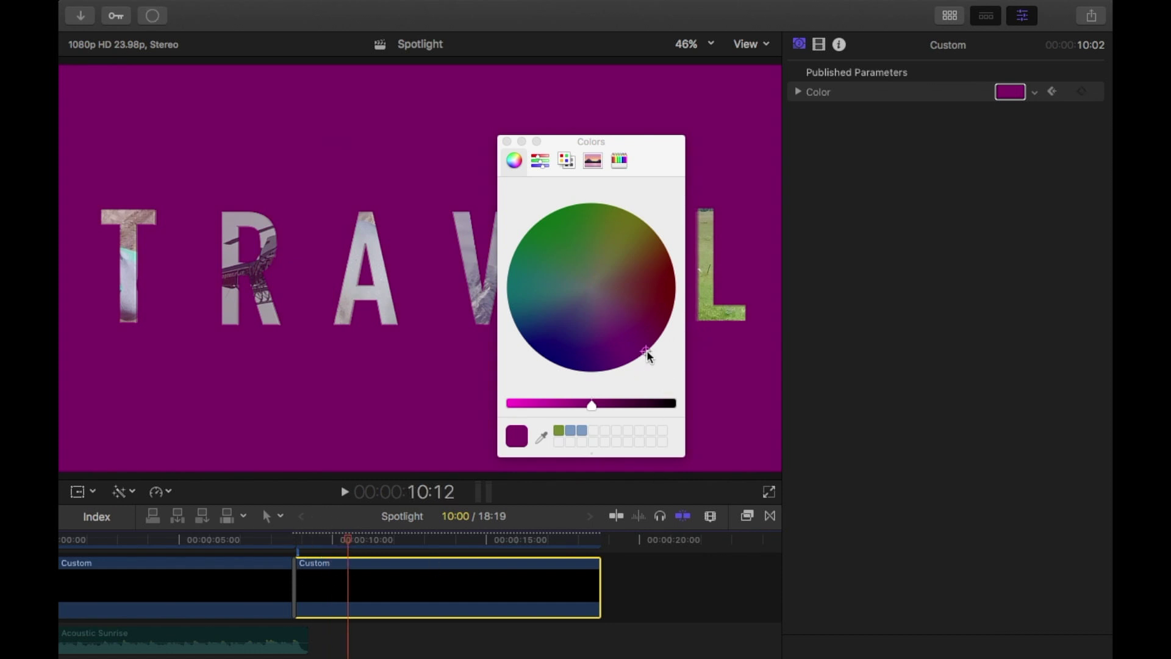
left_click_drag(616, 333, 514, 359)
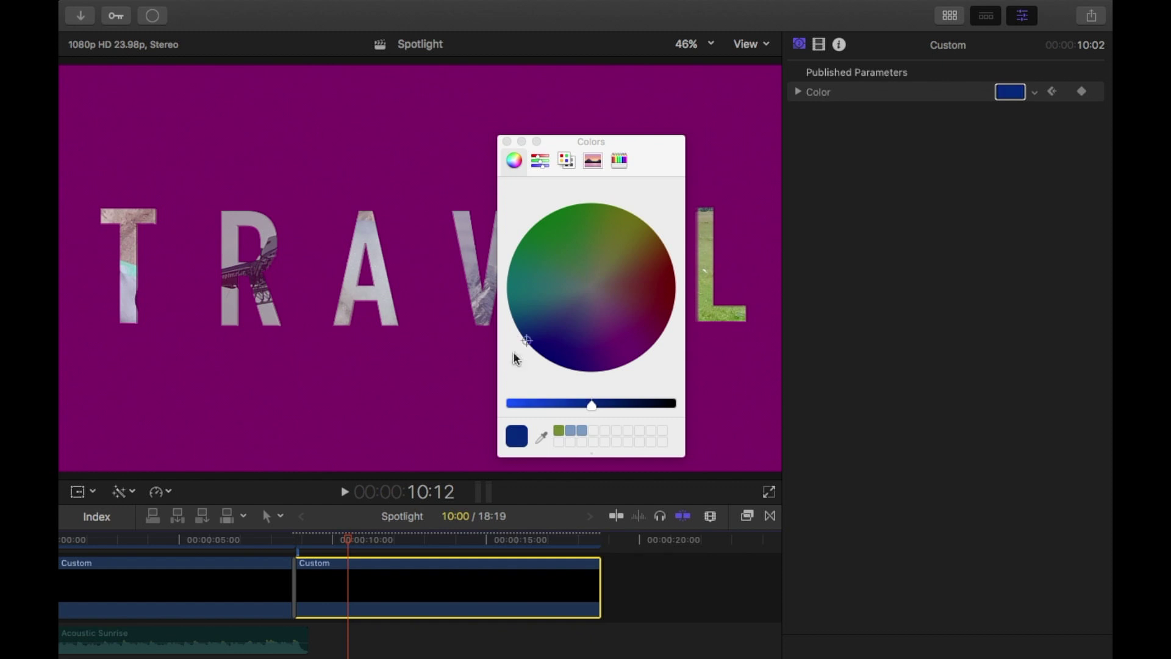
left_click(346, 541)
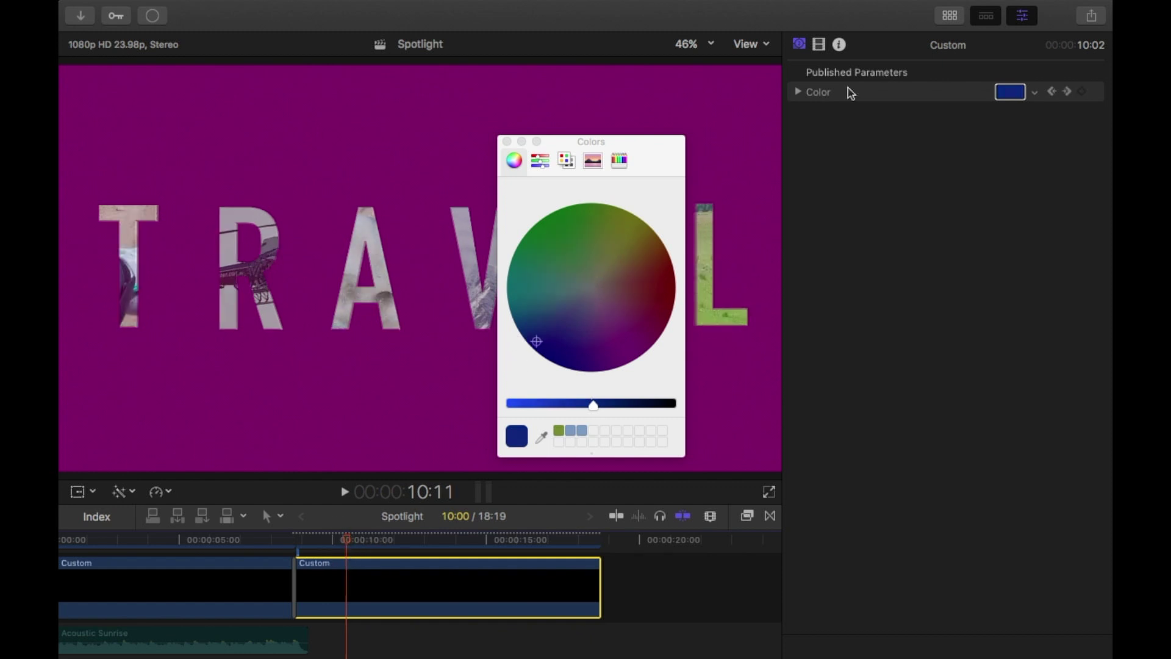
left_click(527, 352)
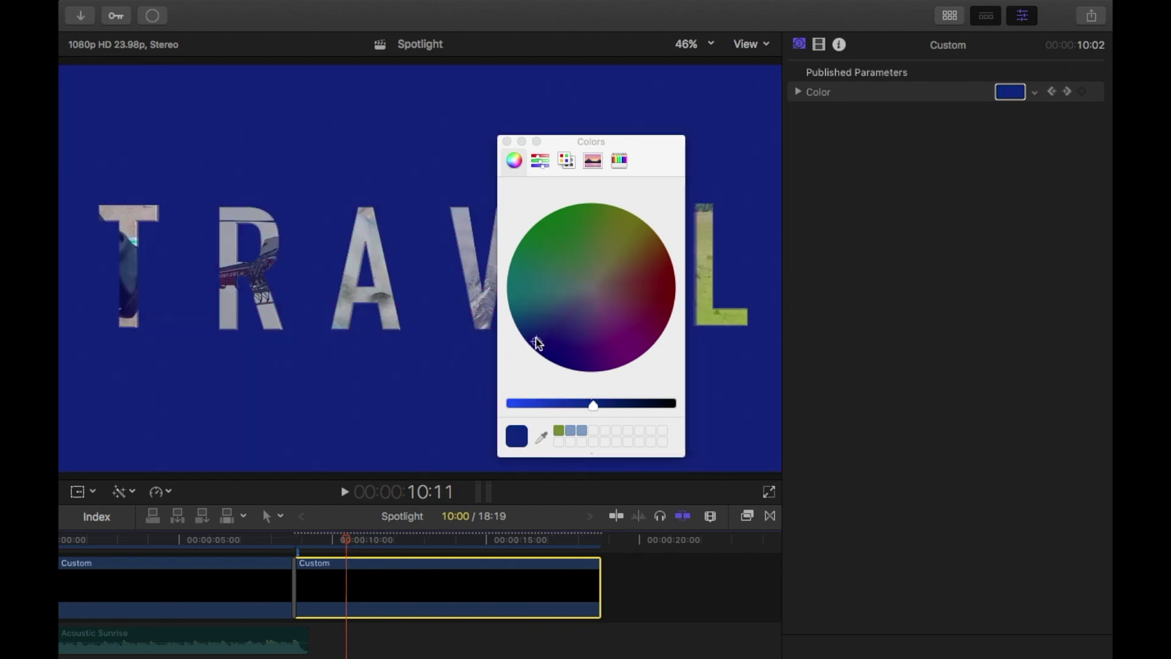
Later in the clip, keyframe the background brown, then move to the clip's end
left_click_drag(346, 540, 368, 537)
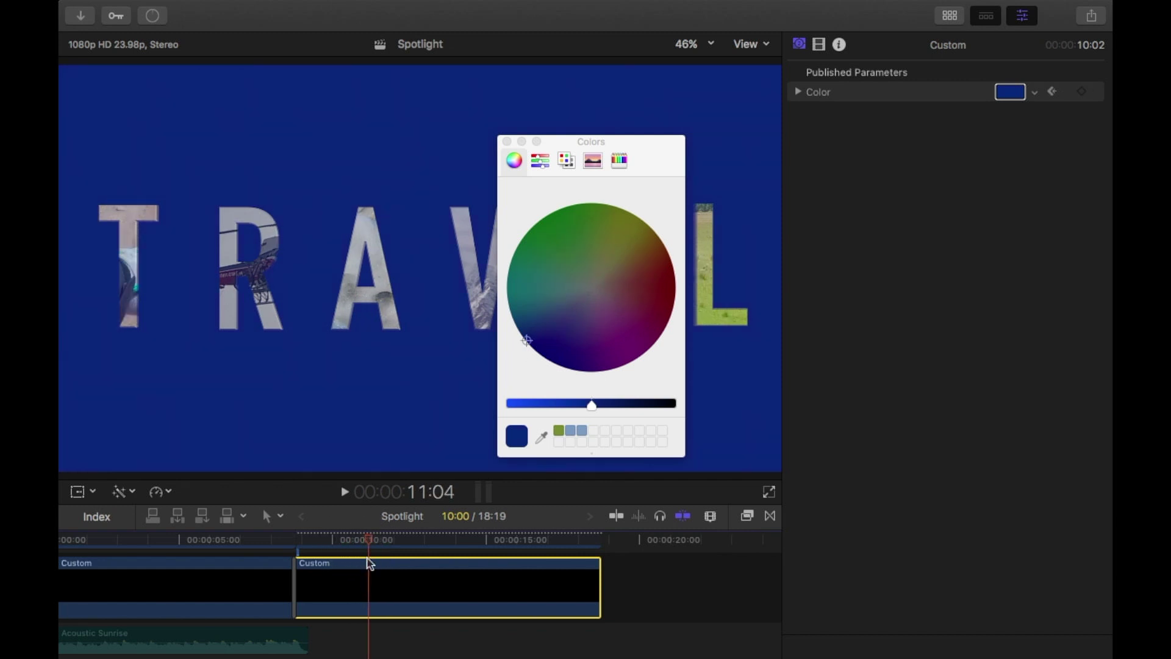
left_click_drag(525, 342, 683, 224)
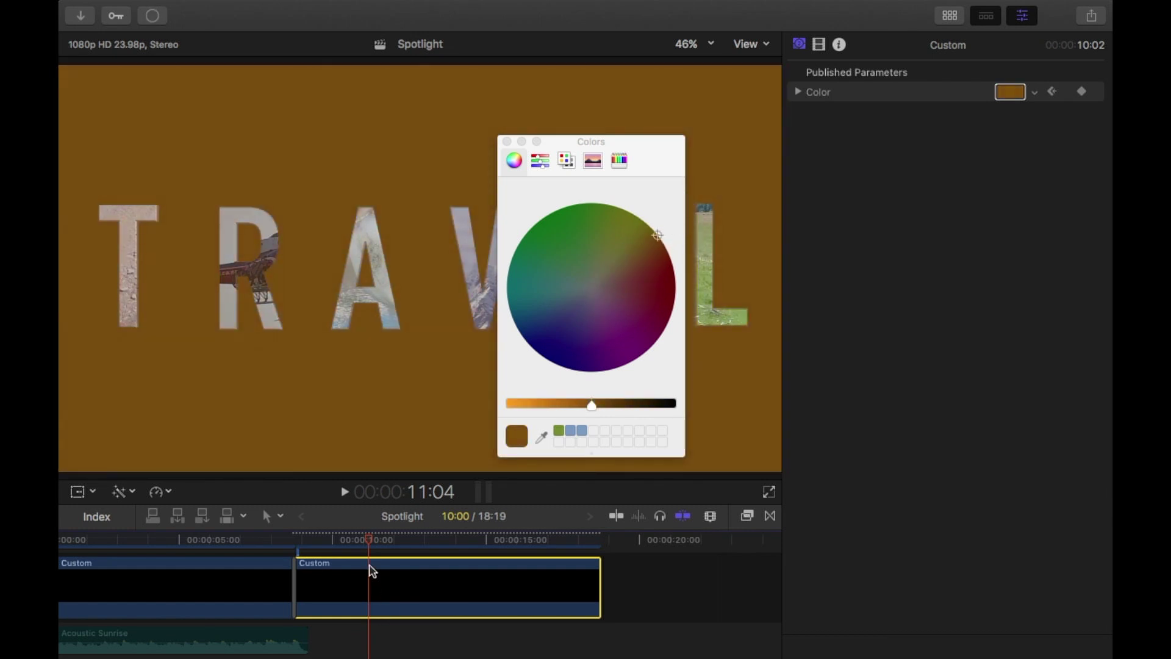
left_click_drag(369, 538, 392, 538)
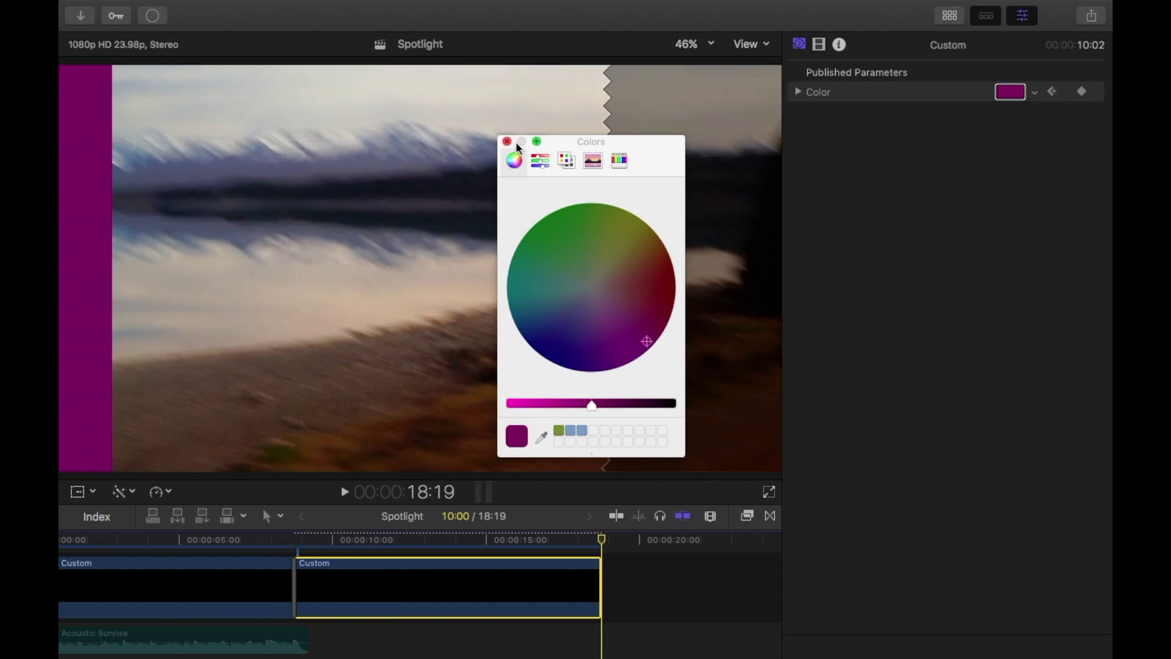
Close the Colors window and play TRAVEL over its shifting background from the second clip's start
left_click(507, 141)
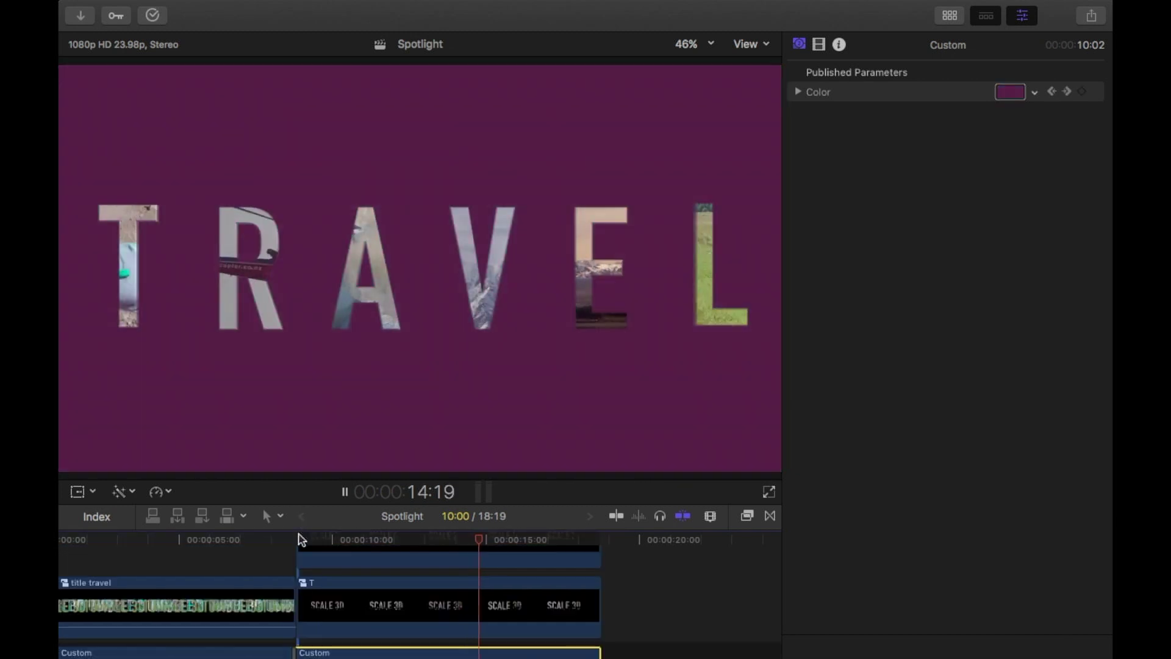
left_click(299, 539)
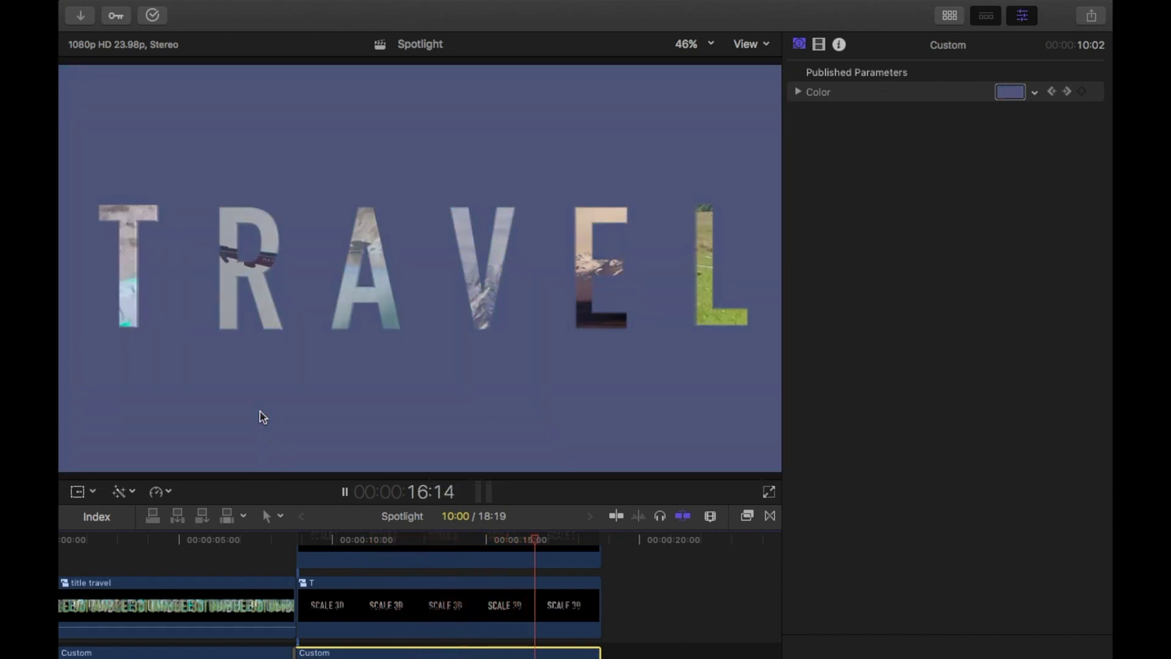
key("space")
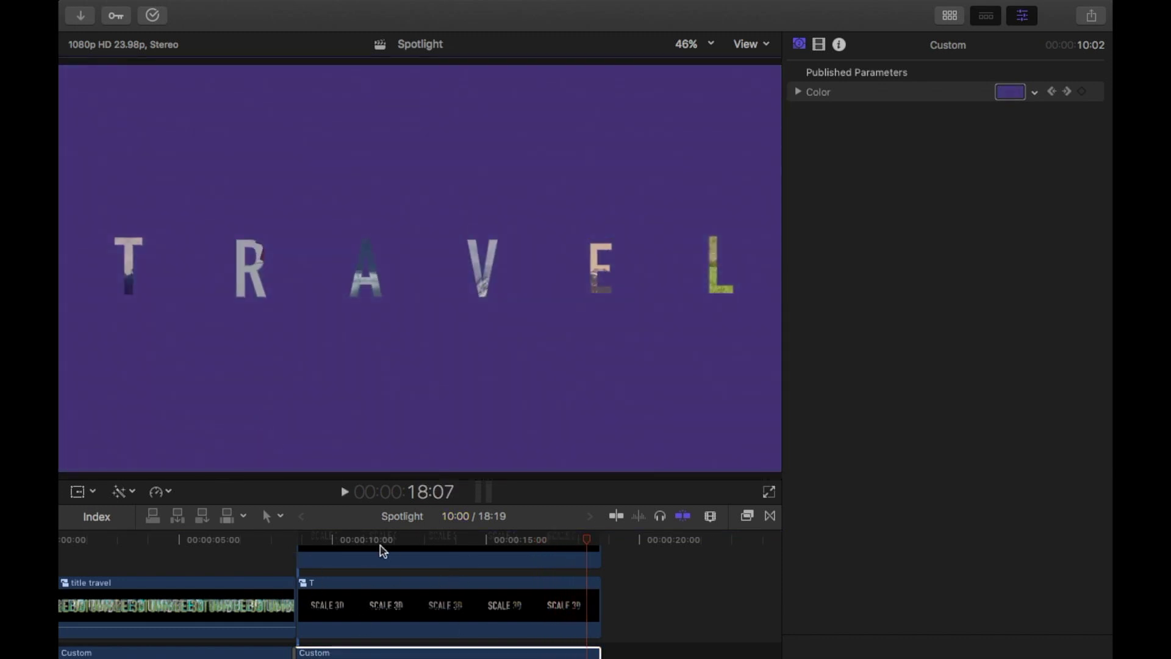
scroll(424, 652, "down", 3)
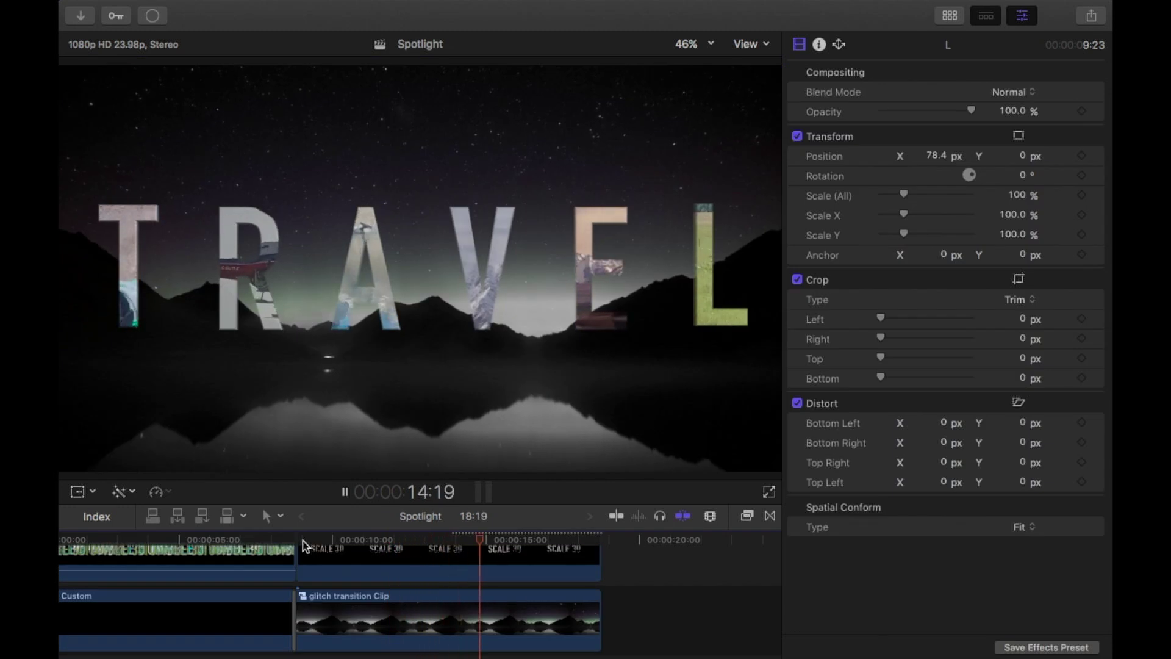
Play the complete TRAVEL sequence from the very beginning of the timeline
left_click(303, 541)
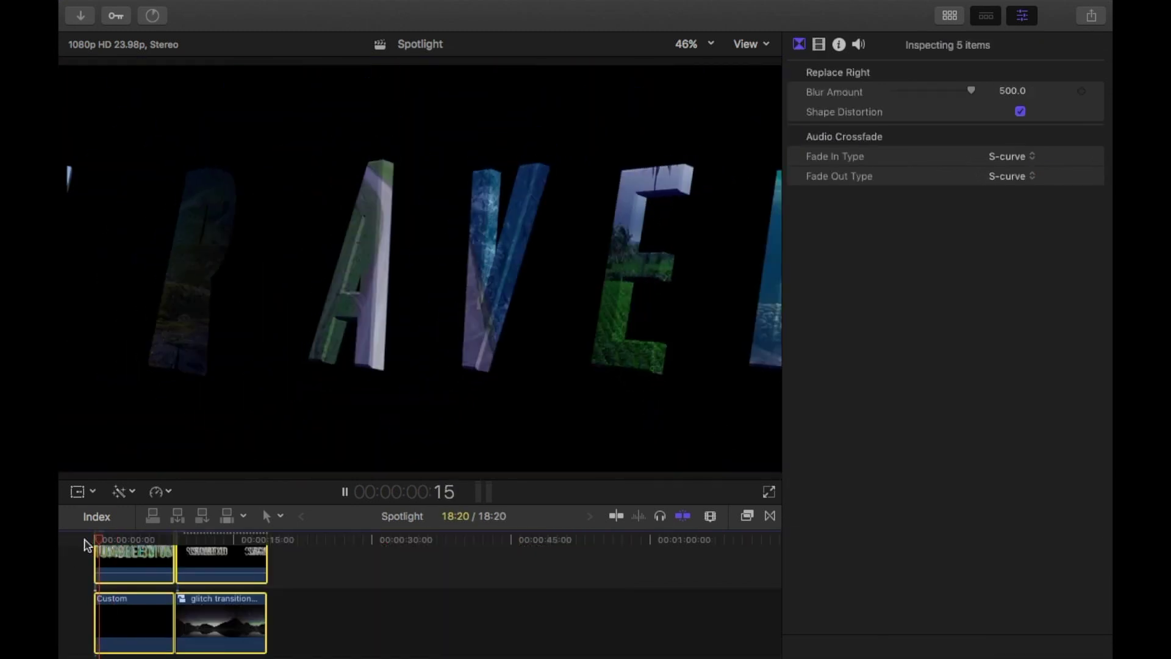